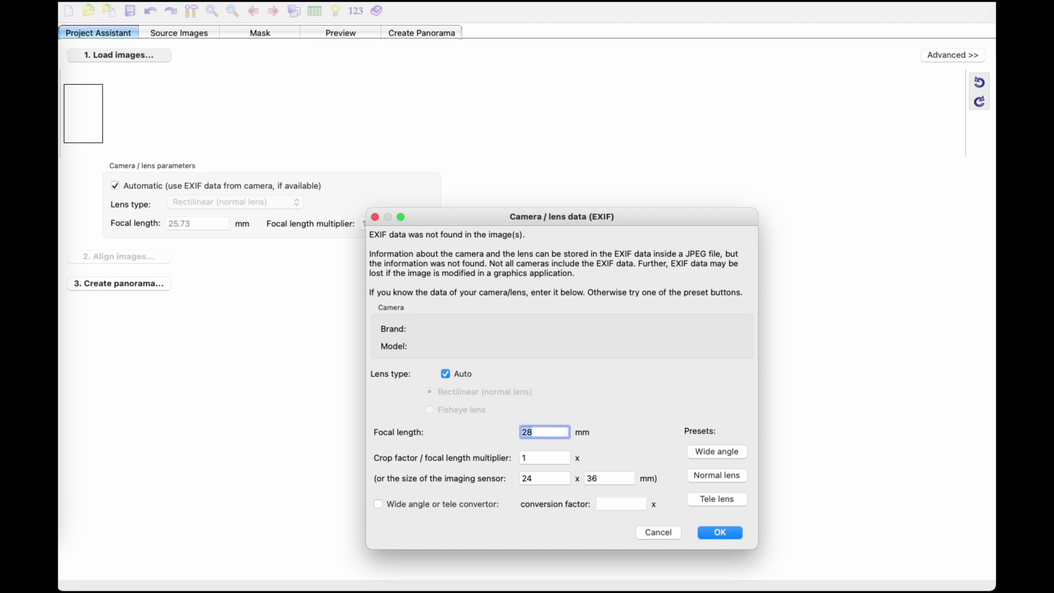
Accept the default camera and lens data, then add the Direction B image and direction_a_with_nd_filter_minus_3ev.exr to the project
left_click(721, 533)
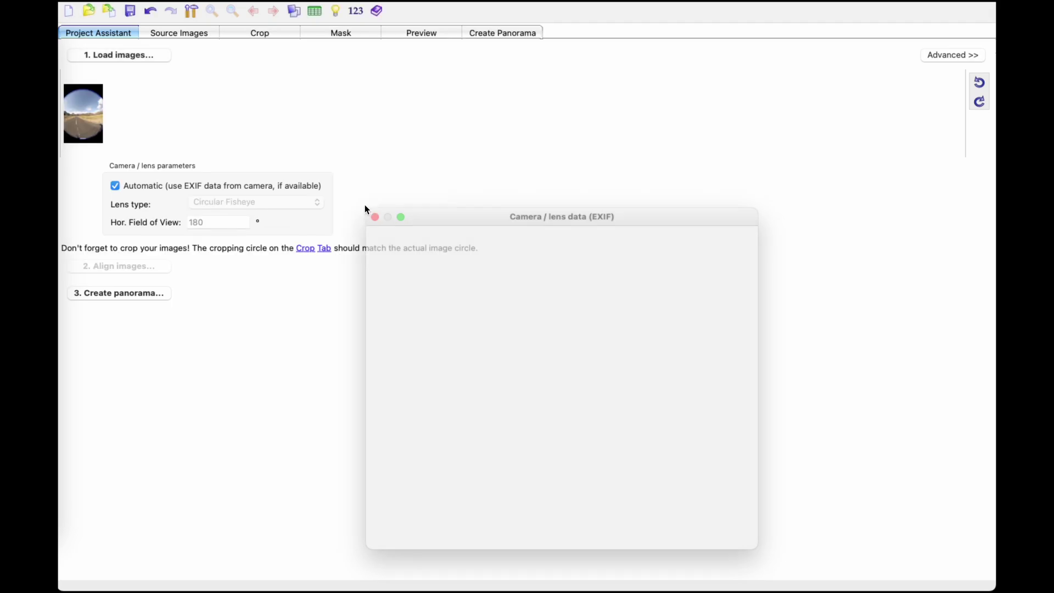
left_click(126, 56)
double_click(384, 197)
left_click(118, 55)
left_click(563, 45)
left_click(549, 236)
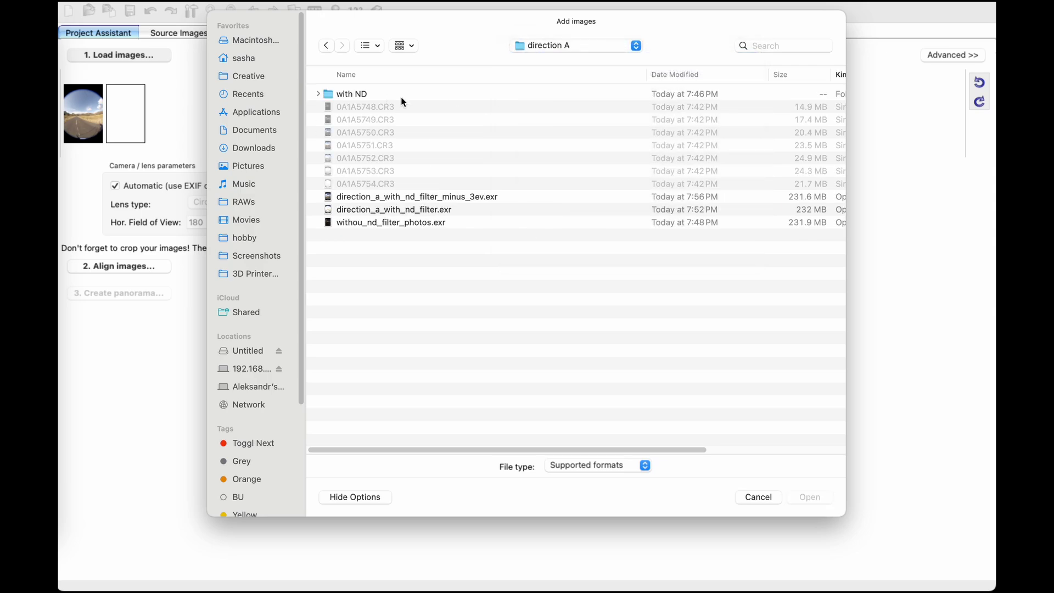
double_click(453, 201)
Fit the circular crop to the fisheye image circle, about 4502 px in diameter, and check it on images 1 and 2
left_click(170, 32)
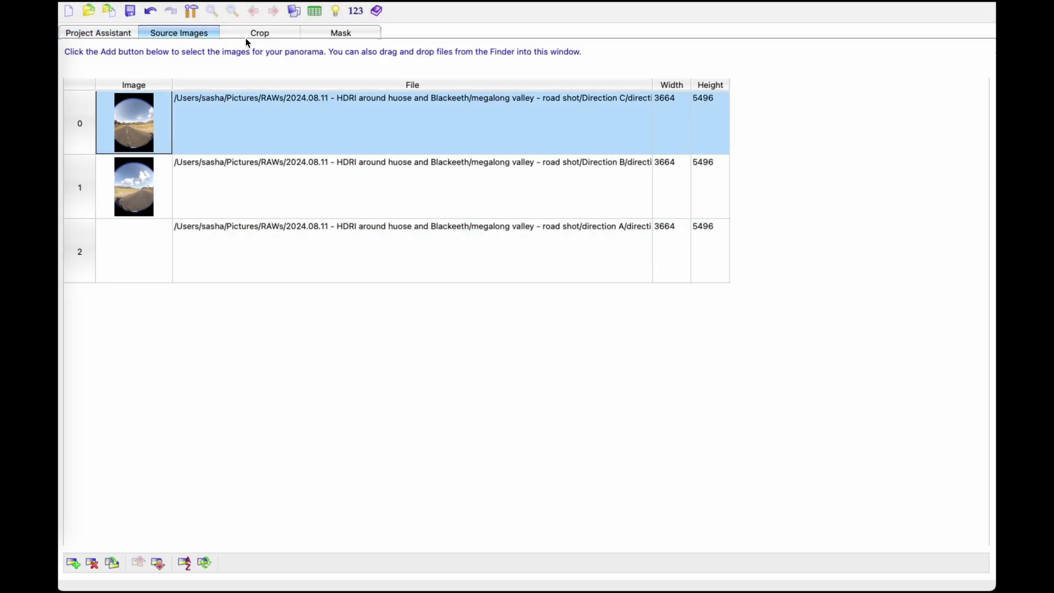
left_click(248, 36)
left_click_drag(228, 182, 234, 147)
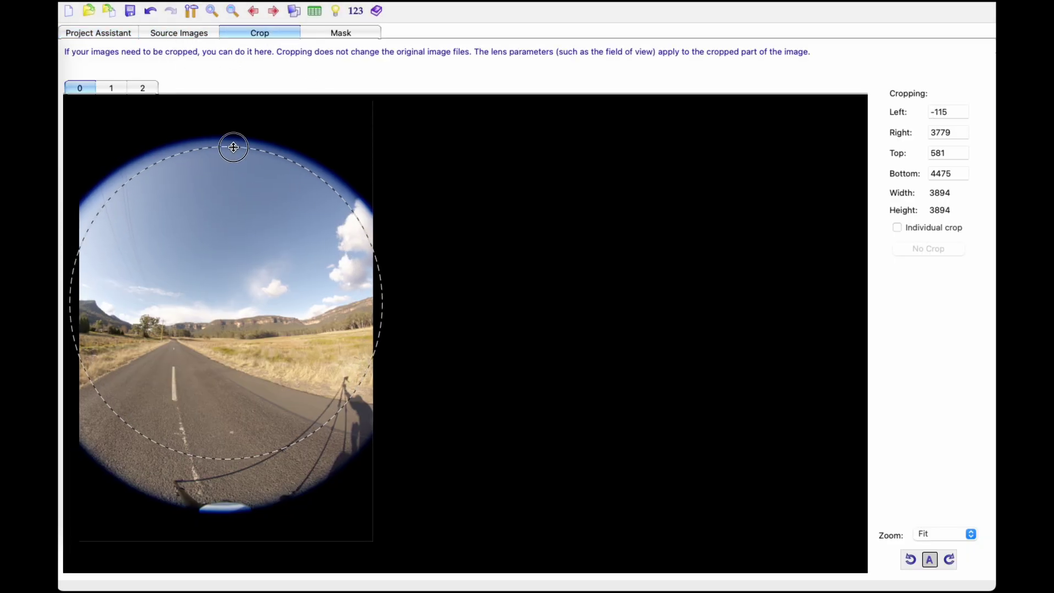
left_click_drag(223, 460, 220, 506)
left_click_drag(427, 330, 430, 329)
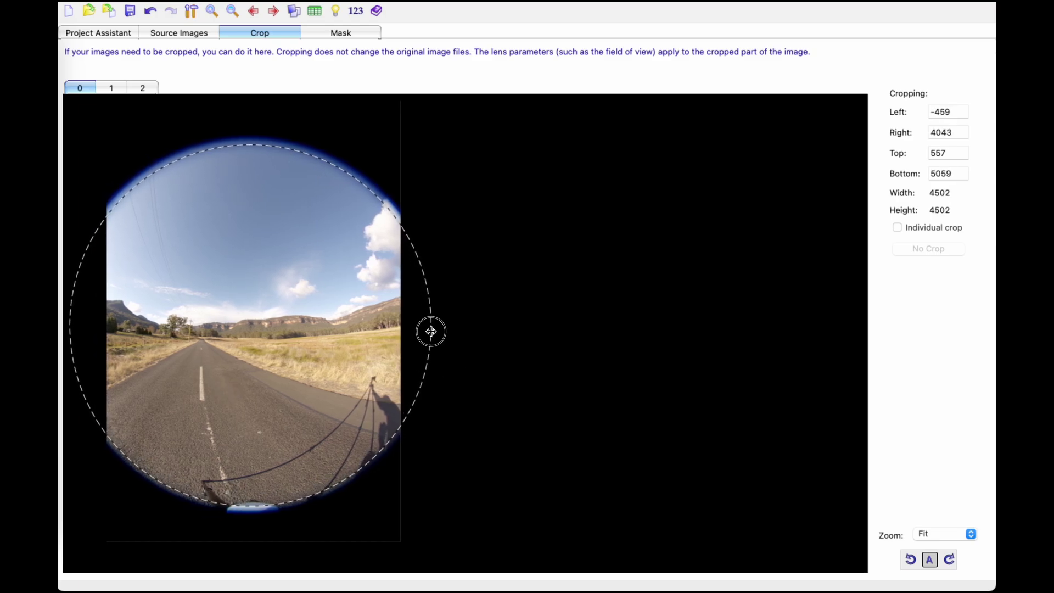
left_click(142, 87)
left_click(111, 88)
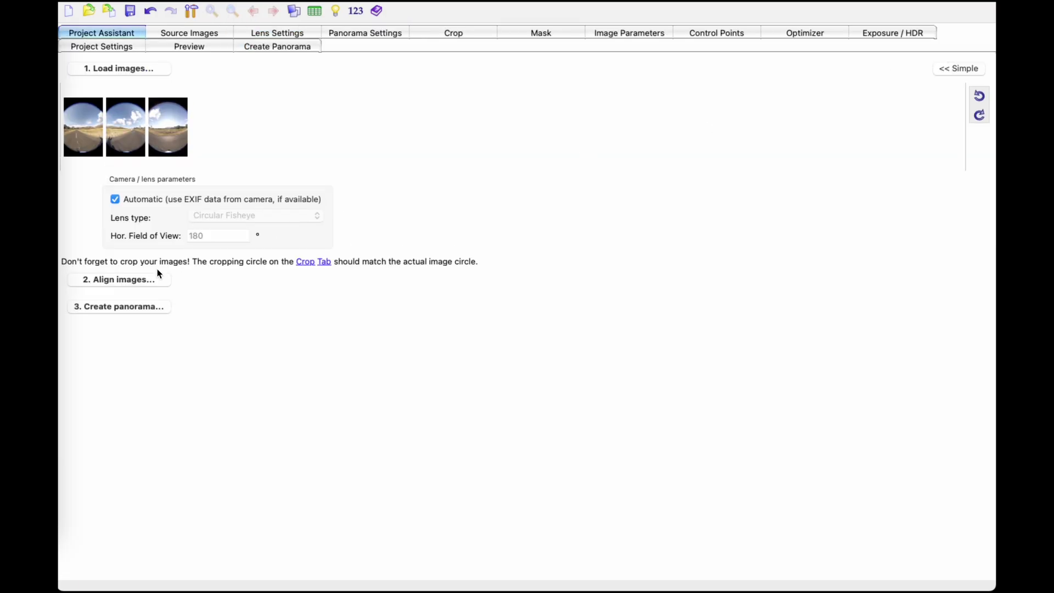
Align the three images and run the automatic exposure and color optimization
left_click(158, 277)
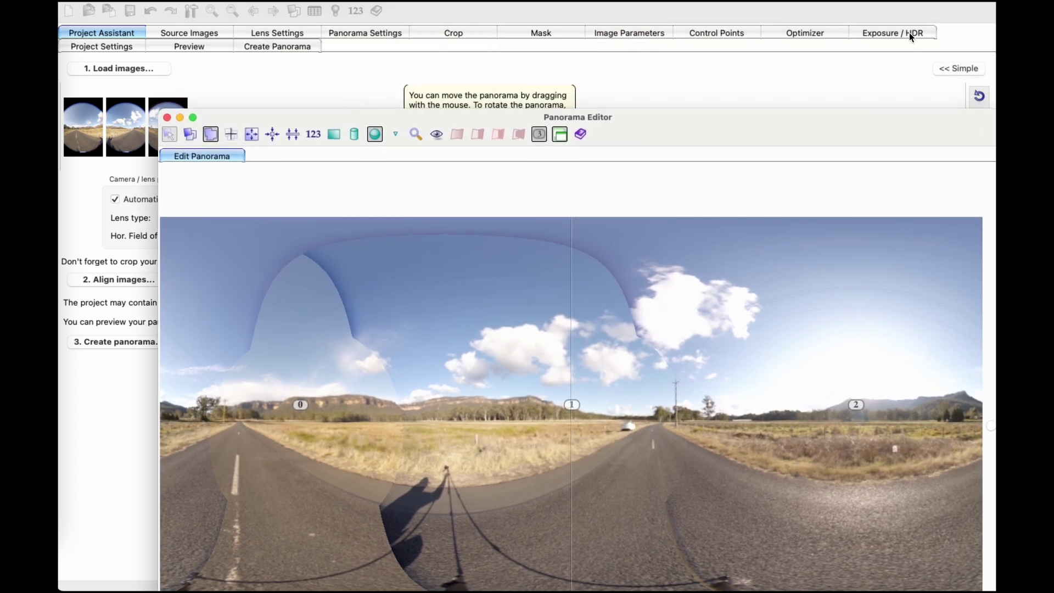
left_click(909, 34)
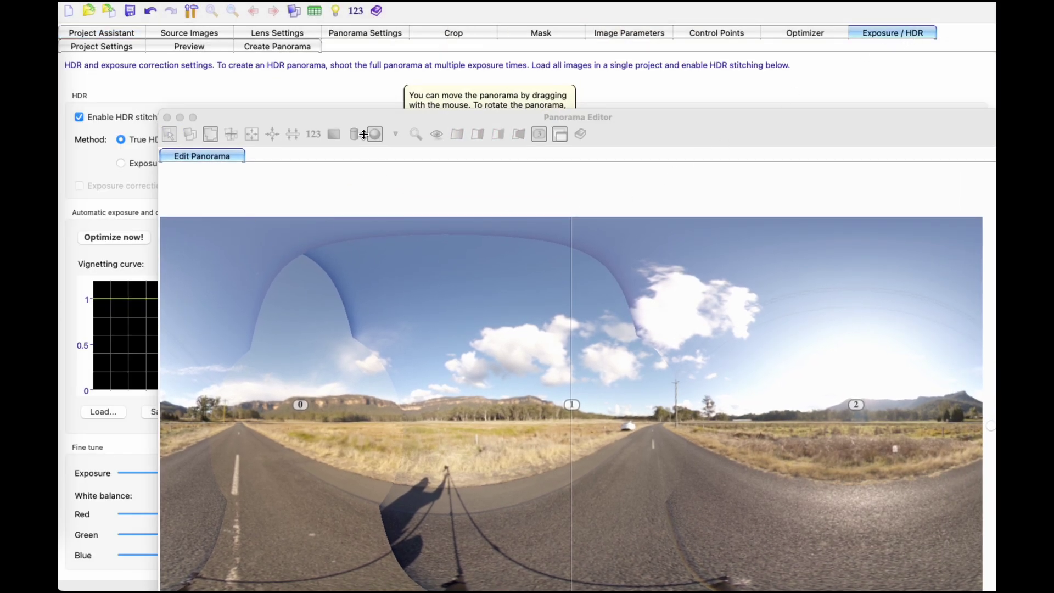
left_click_drag(337, 113, 634, 113)
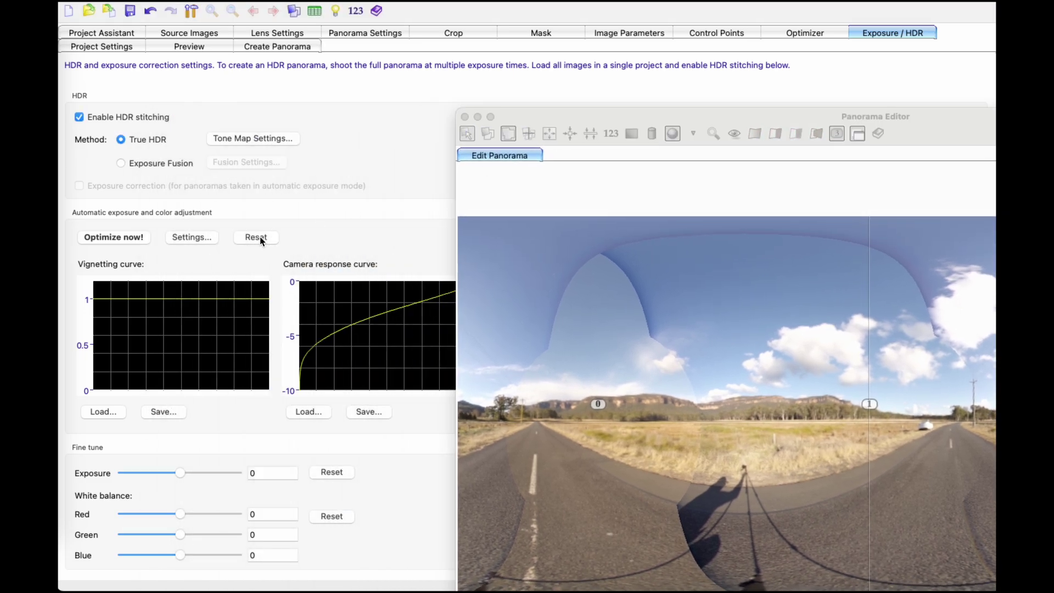
left_click(123, 237)
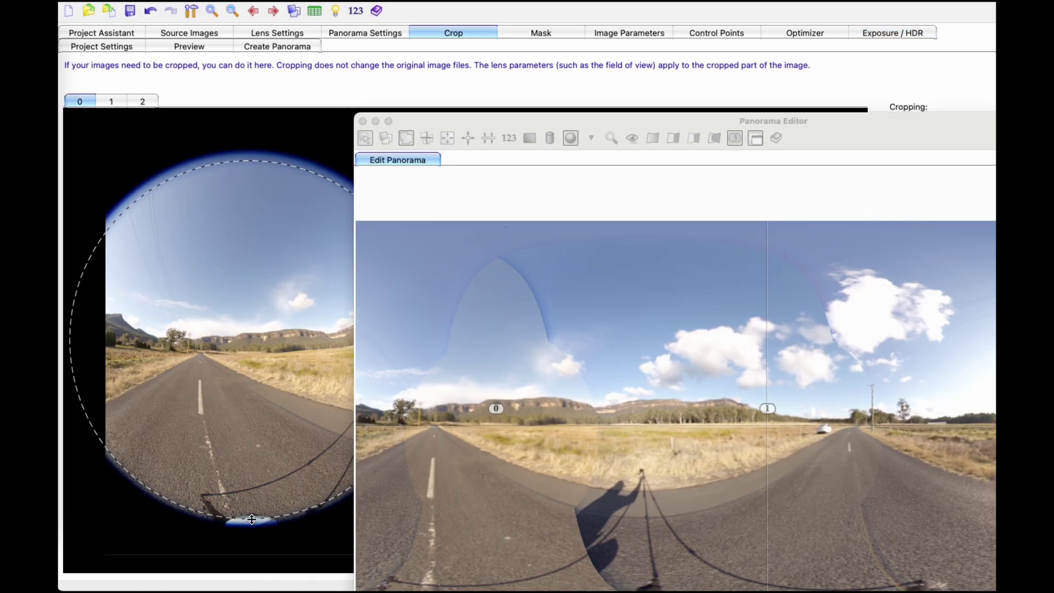
Tighten the lower edge of image 0's crop circle slightly and rerun the exposure and color optimization
left_click_drag(249, 519, 250, 518)
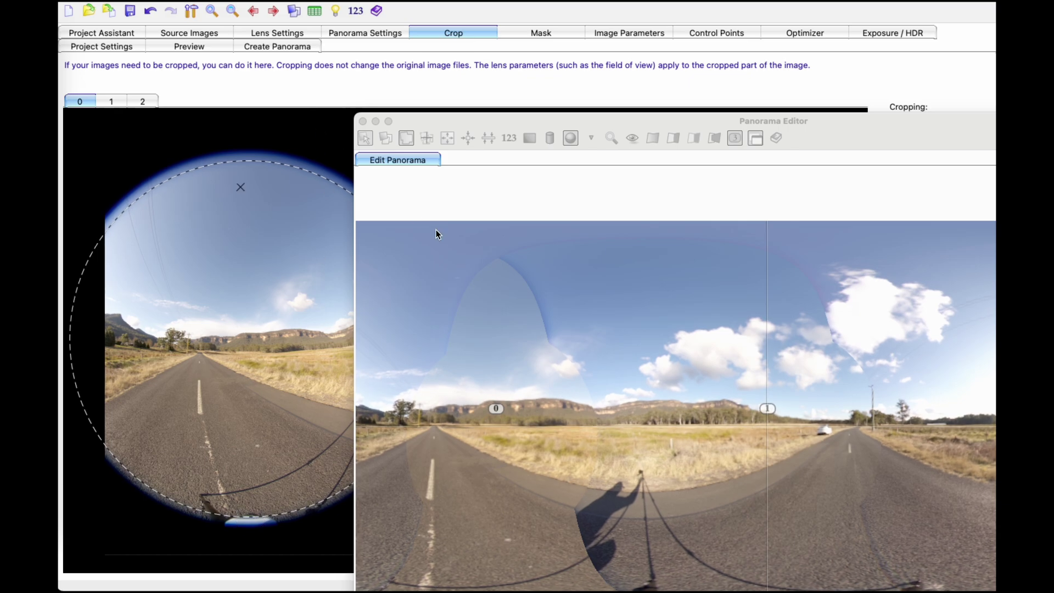
left_click(893, 33)
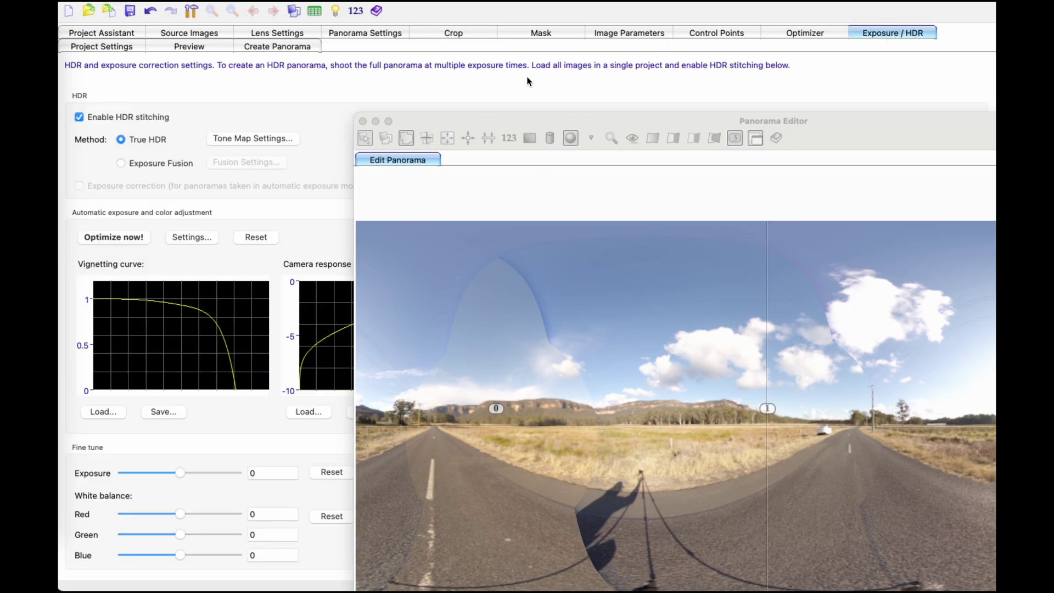
left_click(120, 238)
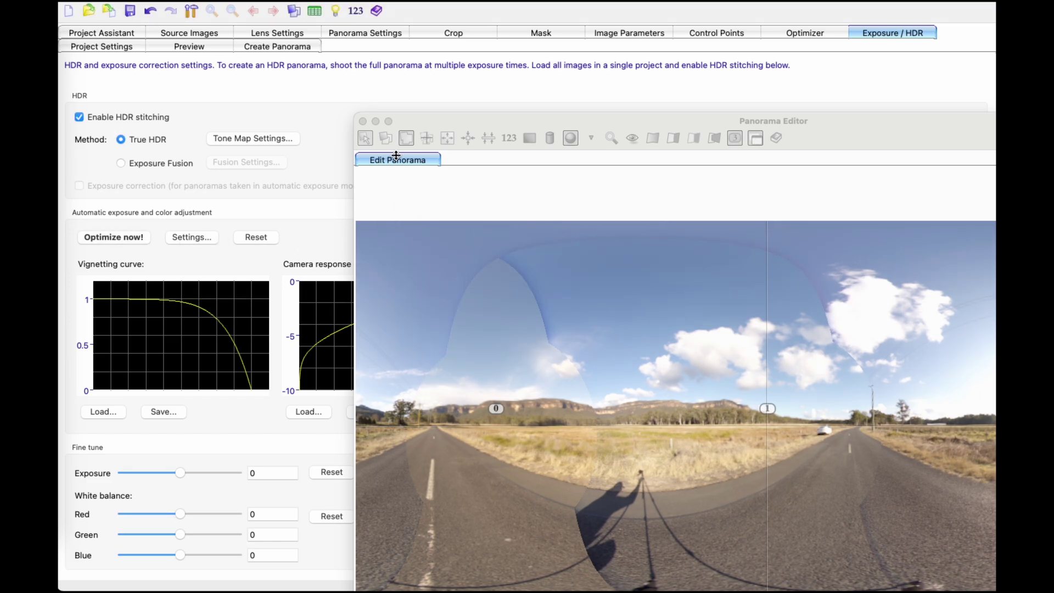
Close the panorama editor, set lens distortion minimization to Heavy + lens shift, run the optimizer and accept its changes
left_click(362, 122)
left_click(805, 32)
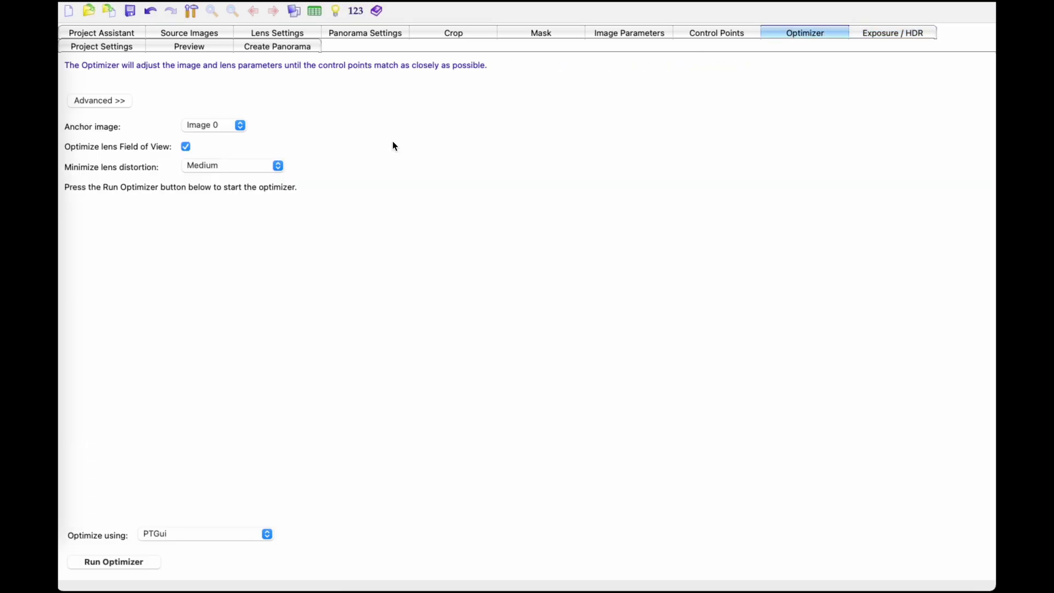
left_click(247, 165)
left_click(243, 196)
left_click(125, 565)
left_click(612, 413)
Add a control point between images 0 and 1 on the tripod foot near the bottom of the image circle at 50% zoom
left_click(706, 33)
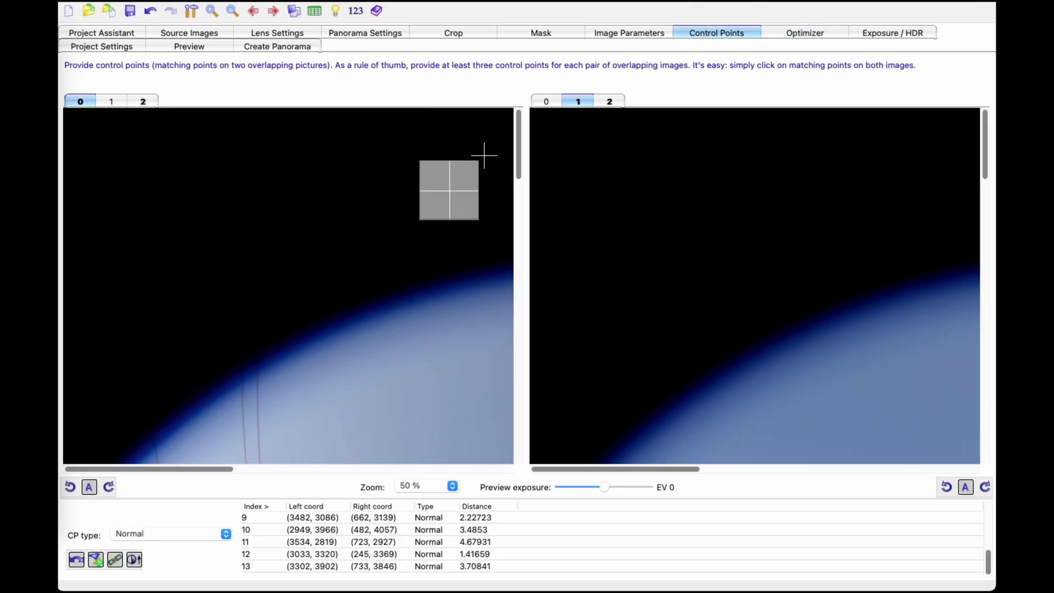
left_click(429, 487)
left_click(427, 443)
scroll(502, 400, "down", 10)
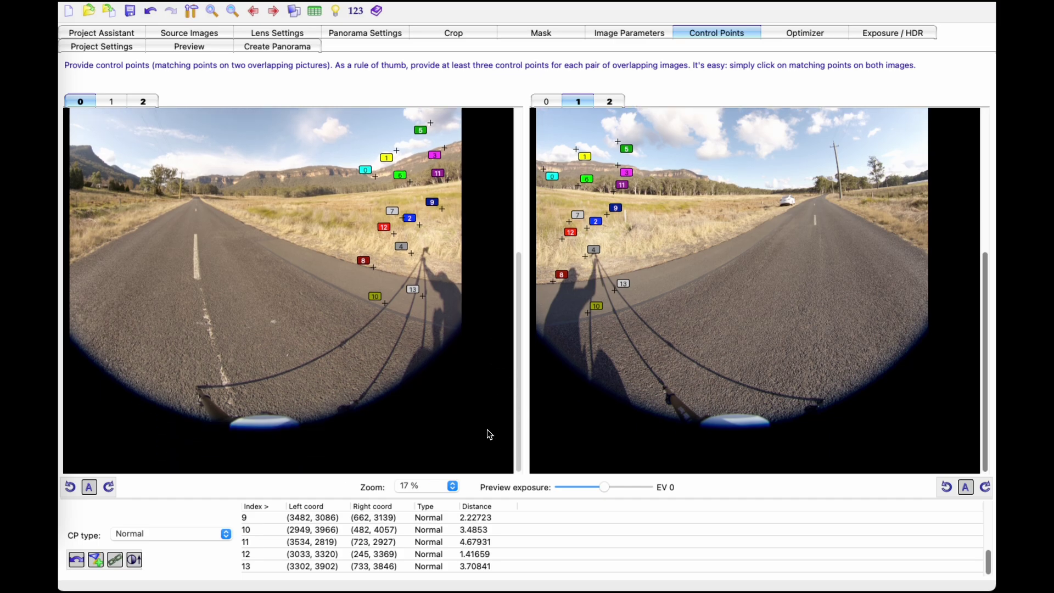
left_click(424, 489)
left_click(410, 528)
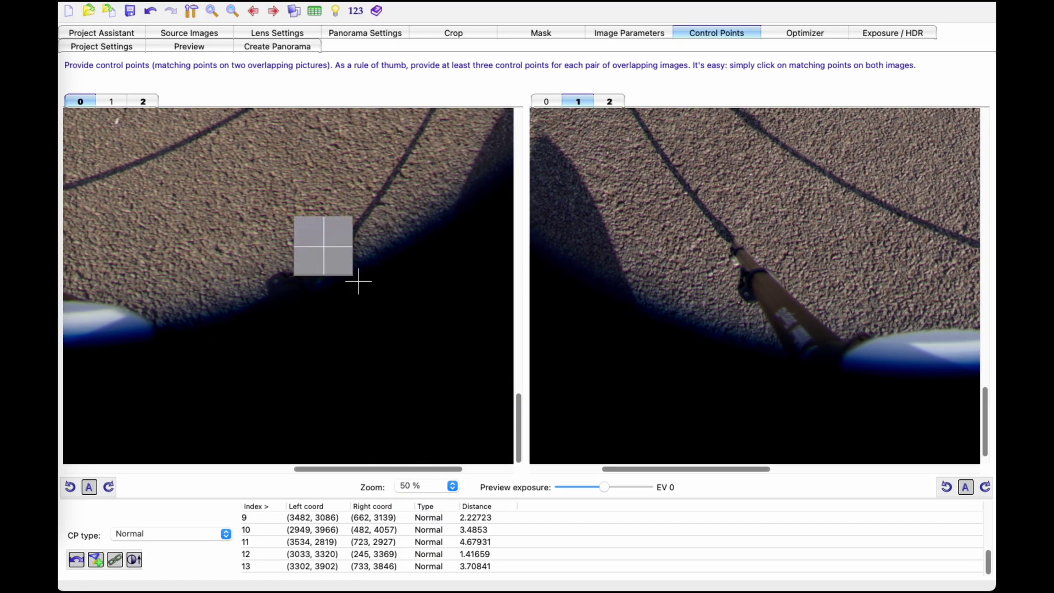
left_click(311, 261)
left_click(734, 254)
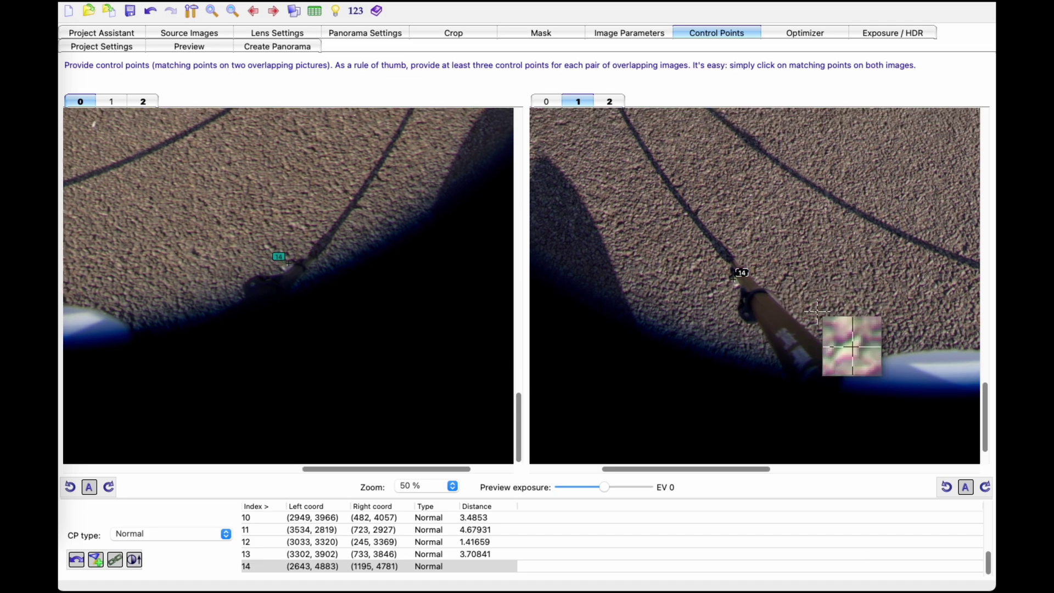
Add two more control points between images 0 and 1, on the tripod-leg shadow and on the asphalt above it
left_click(332, 265)
left_click(751, 243)
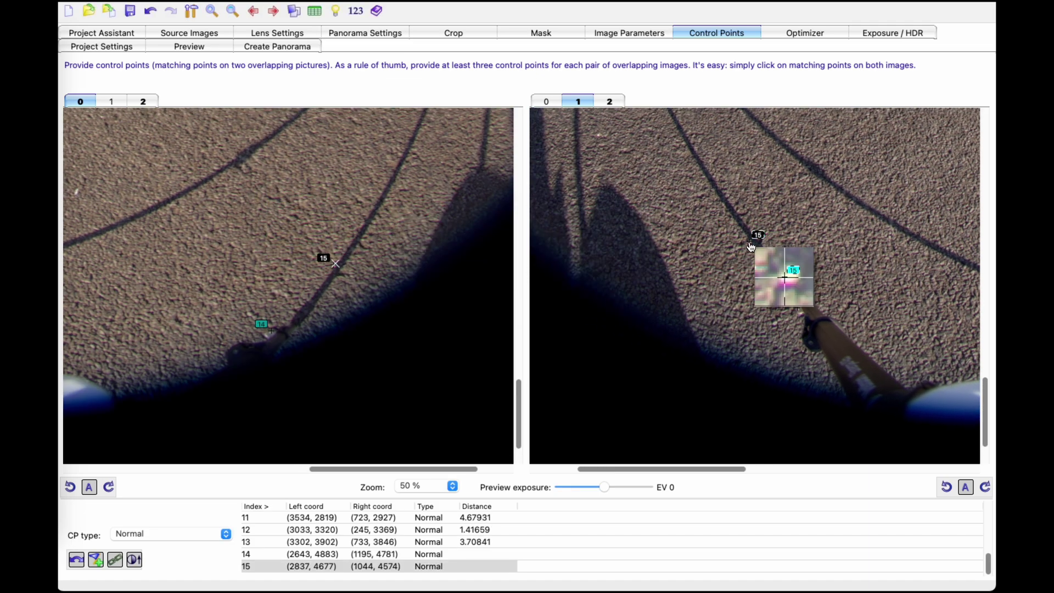
scroll(777, 280, "up", 5)
left_click(599, 243)
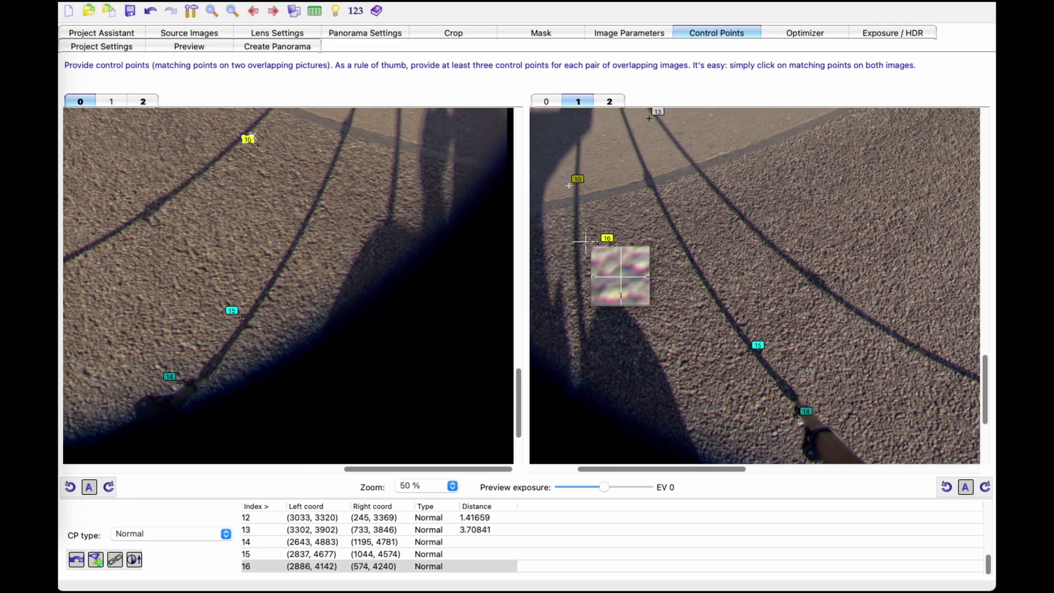
scroll(835, 376, "down", 2)
scroll(824, 305, "up", 6)
scroll(804, 299, "down", 4)
scroll(621, 266, "up", 5)
scroll(737, 296, "down", 2)
Pair images 2 and 1 and add a control point on the tripod foot at the edge of the image circle
left_click(146, 102)
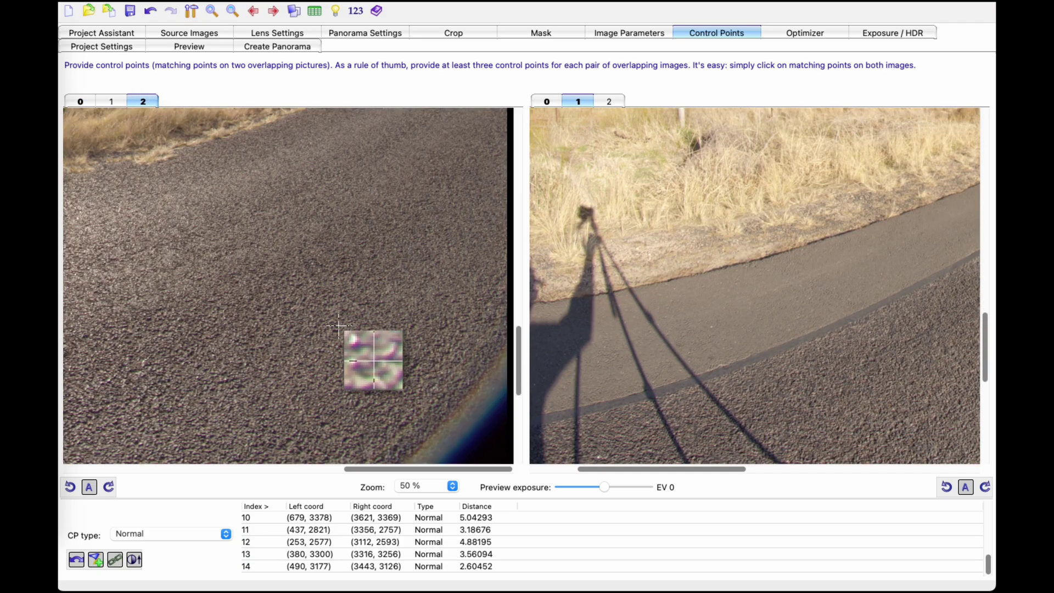
scroll(339, 326, "down", 5)
left_click(428, 486)
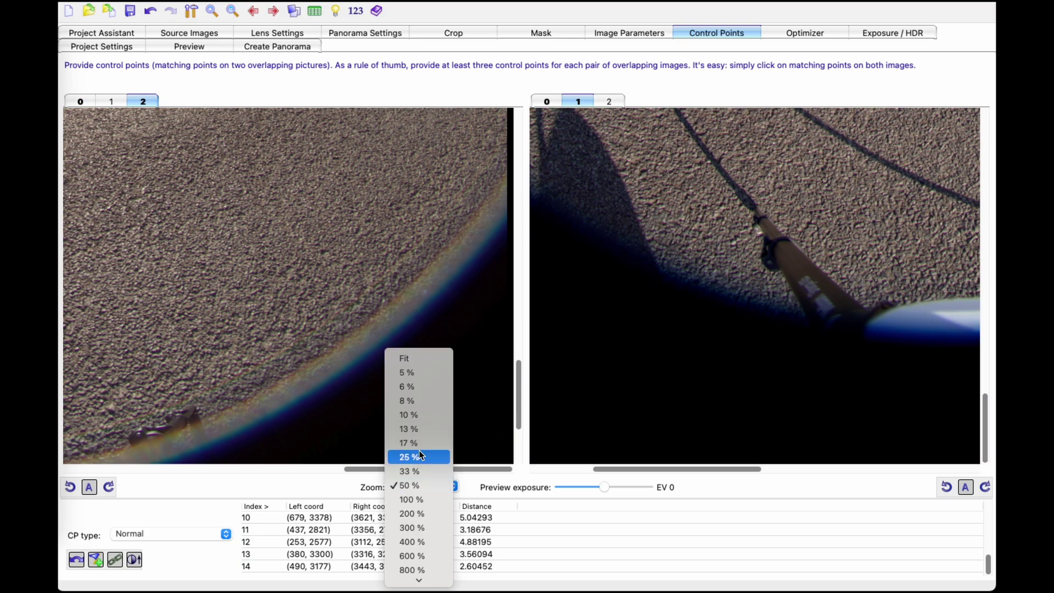
left_click(419, 443)
left_click(424, 487)
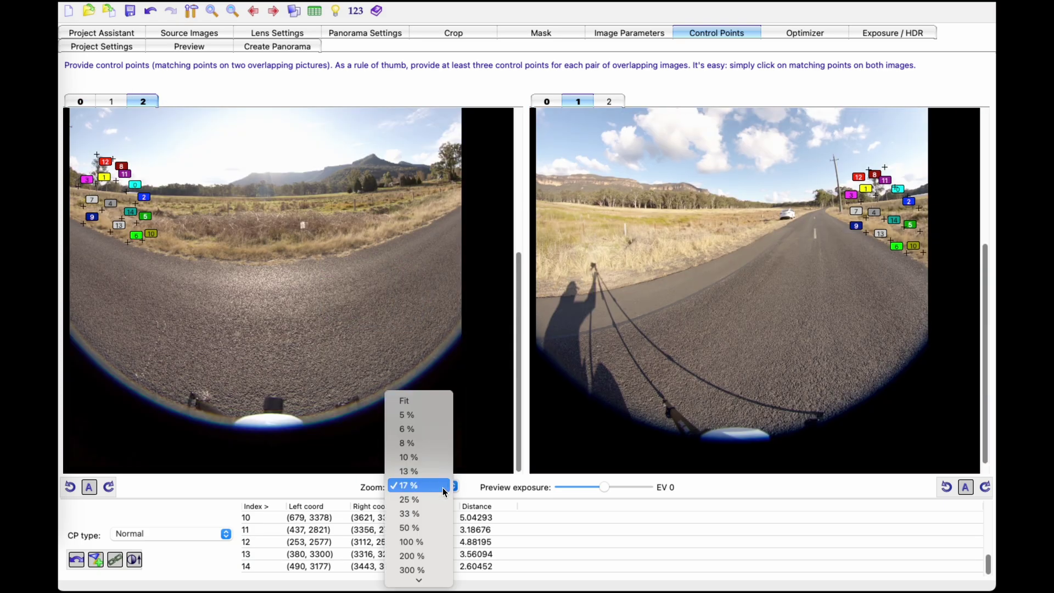
left_click(427, 528)
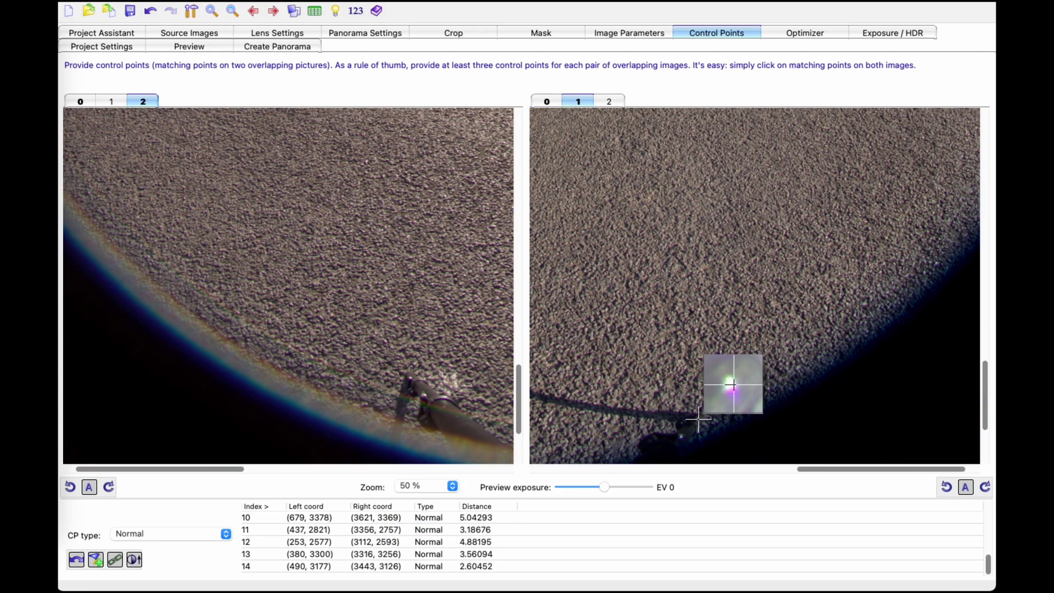
left_click(697, 420)
left_click(410, 379)
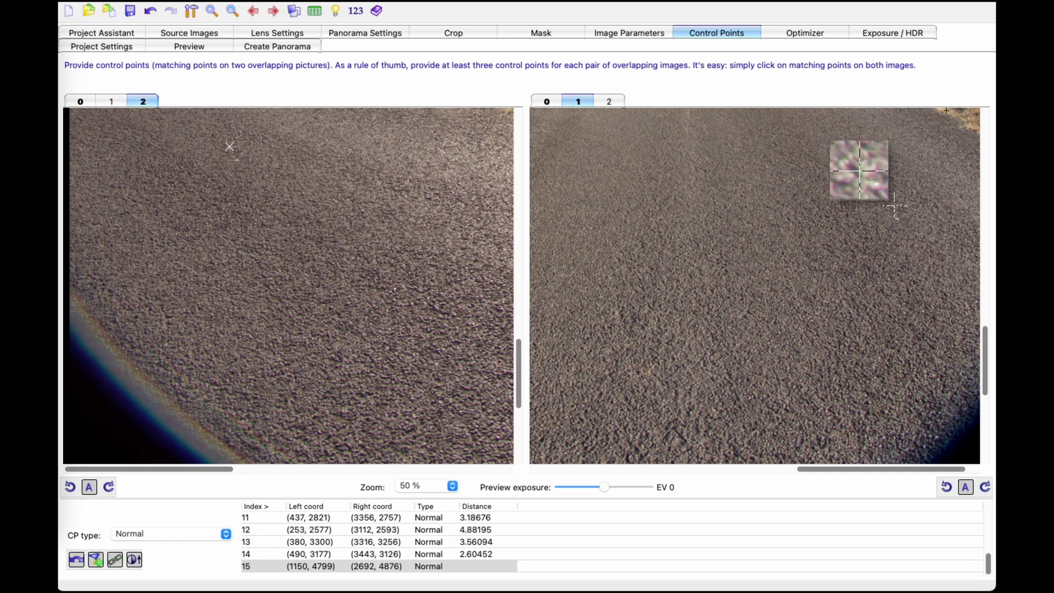
Check the road and tripod areas of image pairs 0–1 and 1–2 for control point coverage
left_click(80, 102)
left_click(585, 101)
scroll(732, 352, "up", 5)
scroll(278, 303, "up", 5)
scroll(291, 303, "down", 3)
left_click(112, 102)
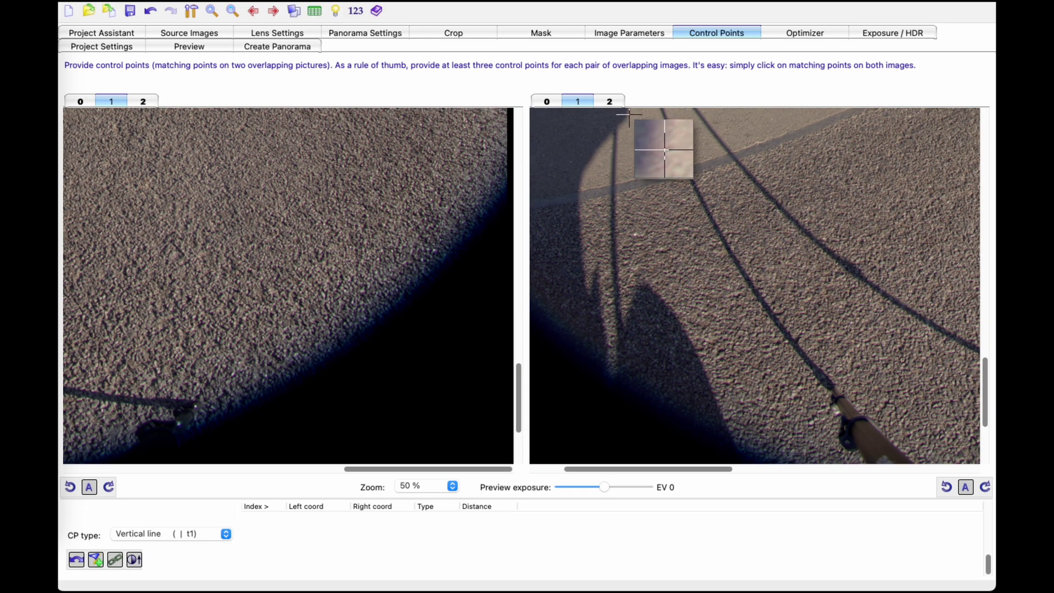
left_click(610, 101)
scroll(878, 384, "up", 5)
scroll(814, 392, "down", 5)
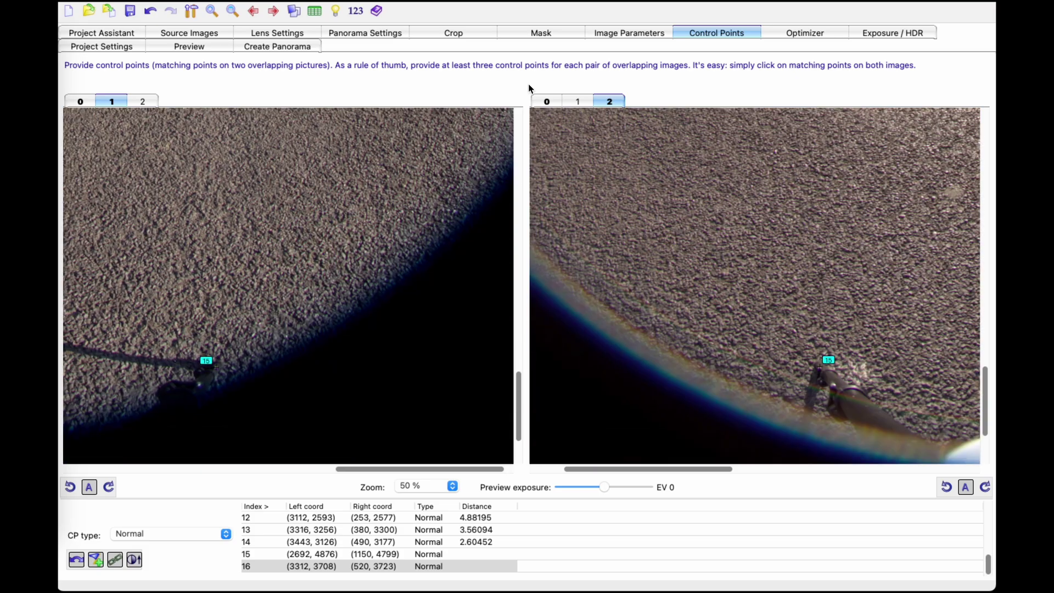
Pair images 0 and 2 and add a matching control point on the tripod leg at the bottom of both images
left_click(89, 101)
left_click_drag(667, 469, 912, 434)
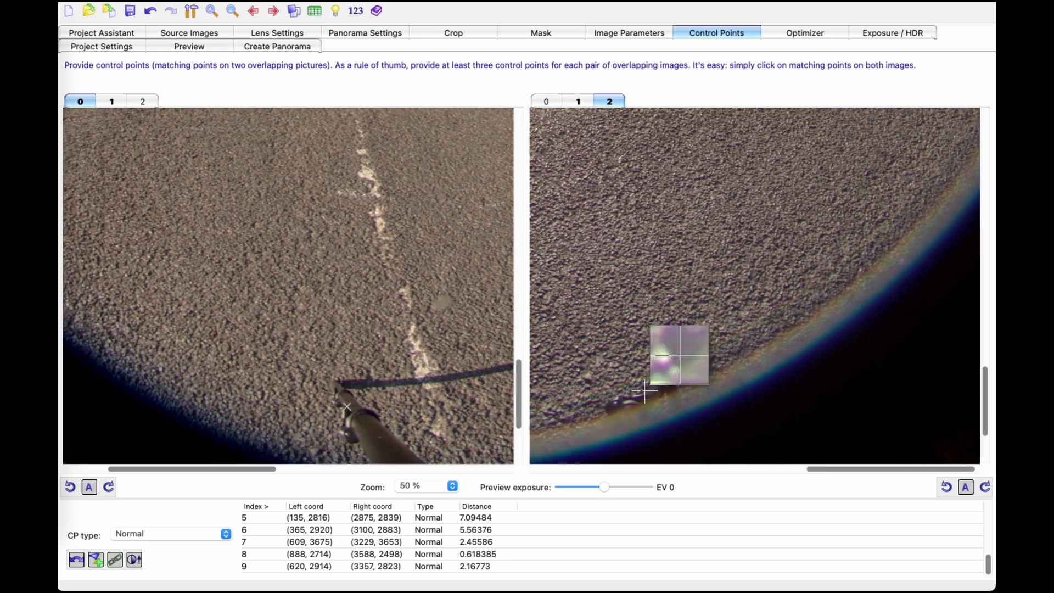
left_click(616, 404)
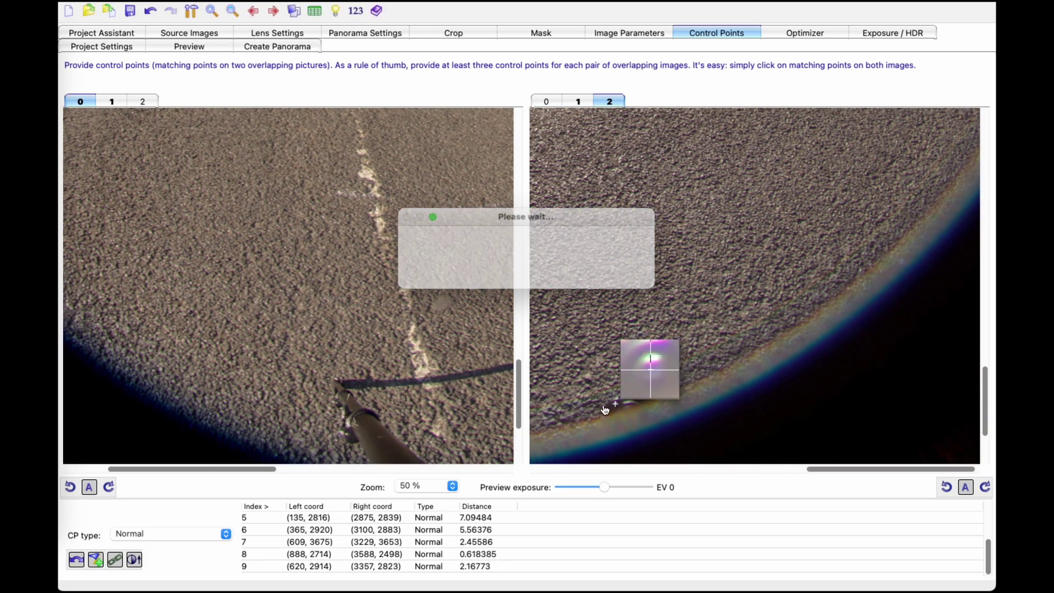
mouse_move(518, 434)
left_mouse_down()
mouse_move(519, 365)
mouse_move(516, 413)
left_mouse_up()
scroll(670, 290, "up", 5)
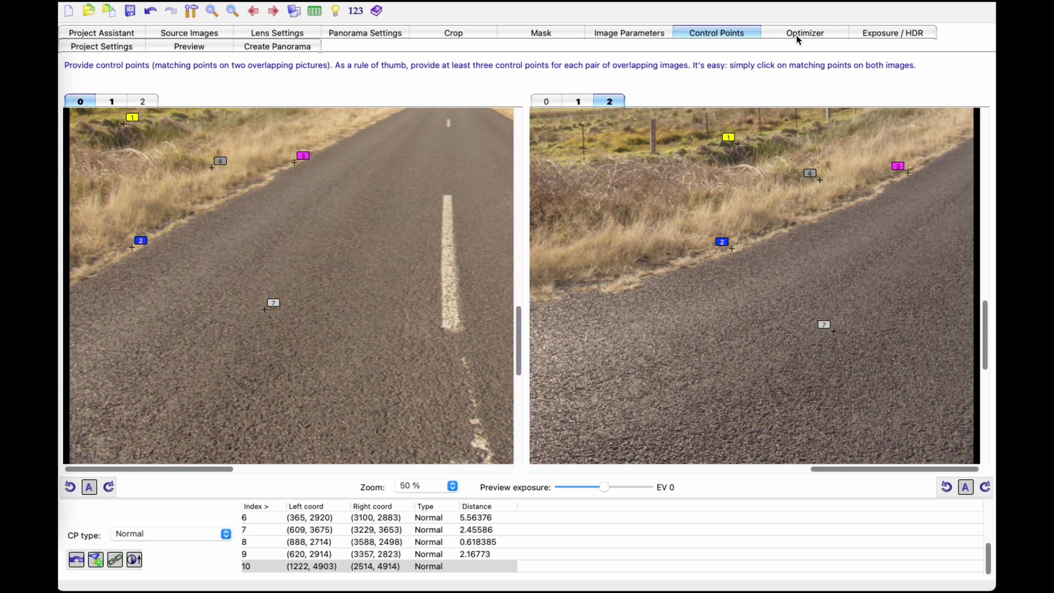
Run the optimizer with the added control points and accept its changes
left_click(797, 34)
left_click(126, 566)
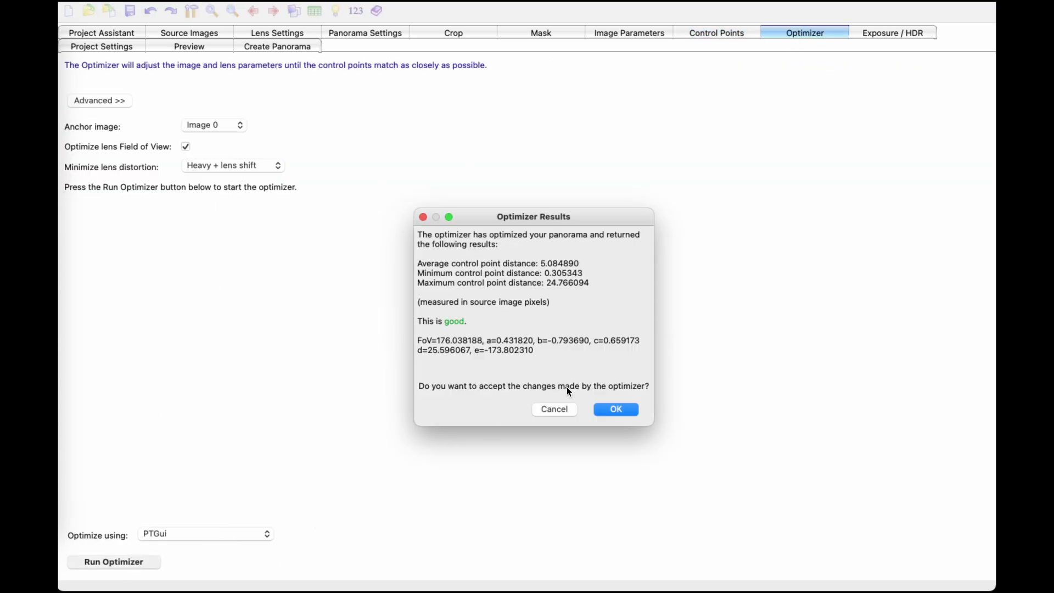
left_click(619, 410)
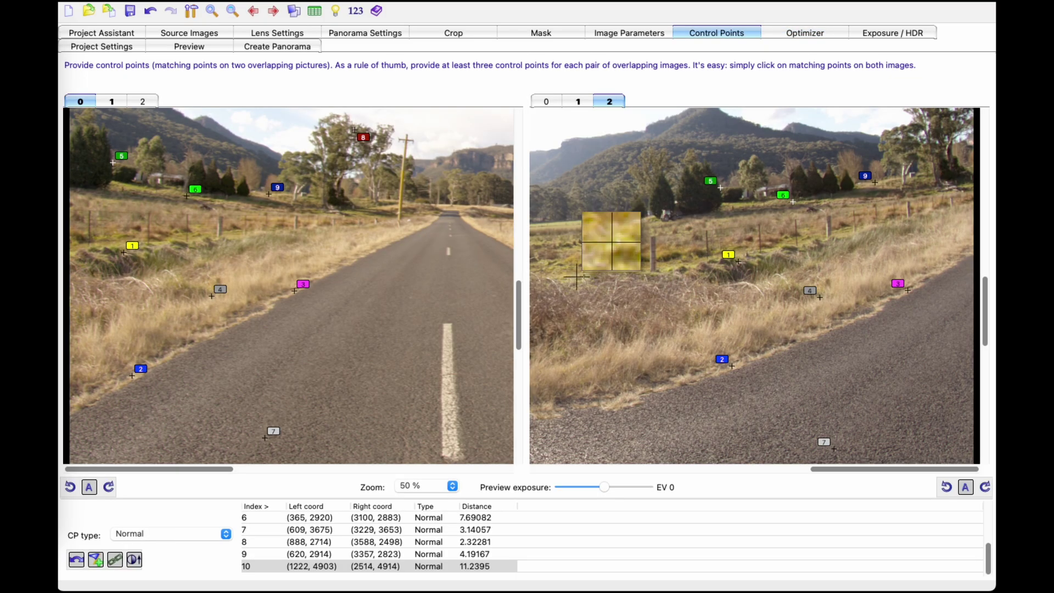
Pair image 0 with itself and add vertical line control points on two upright posts in the grass field
left_click(544, 102)
left_click(840, 286)
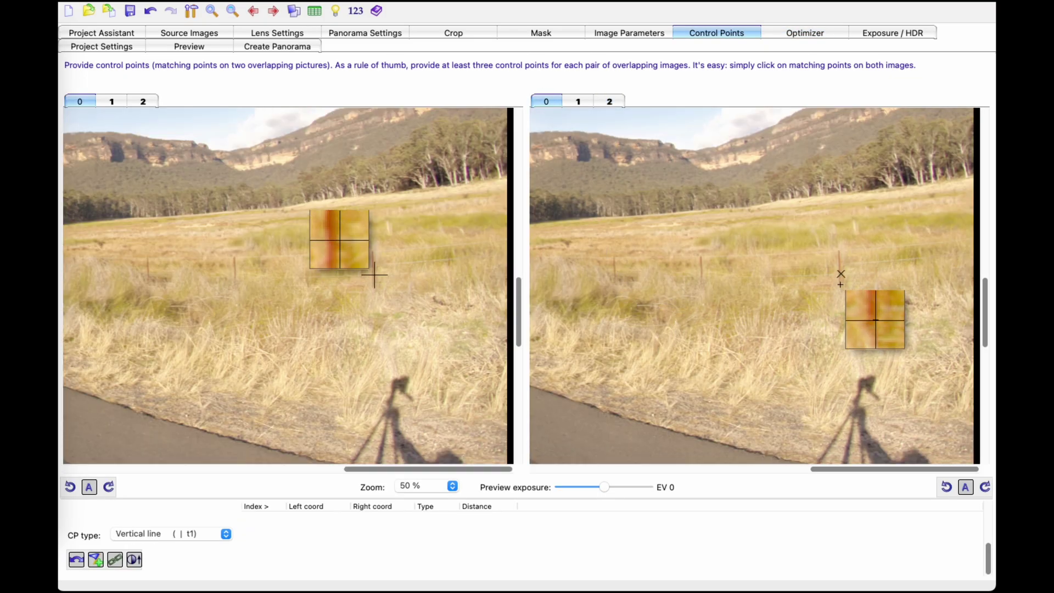
left_click(373, 252)
left_click_drag(356, 469, 226, 470)
left_click(682, 252)
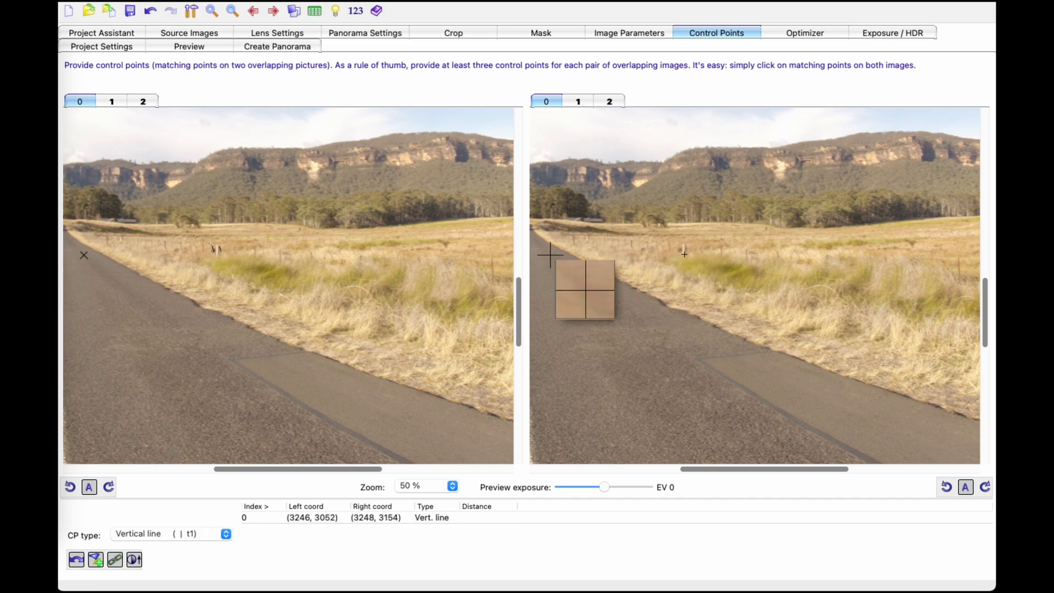
left_click(217, 243)
left_click_drag(743, 470, 752, 470)
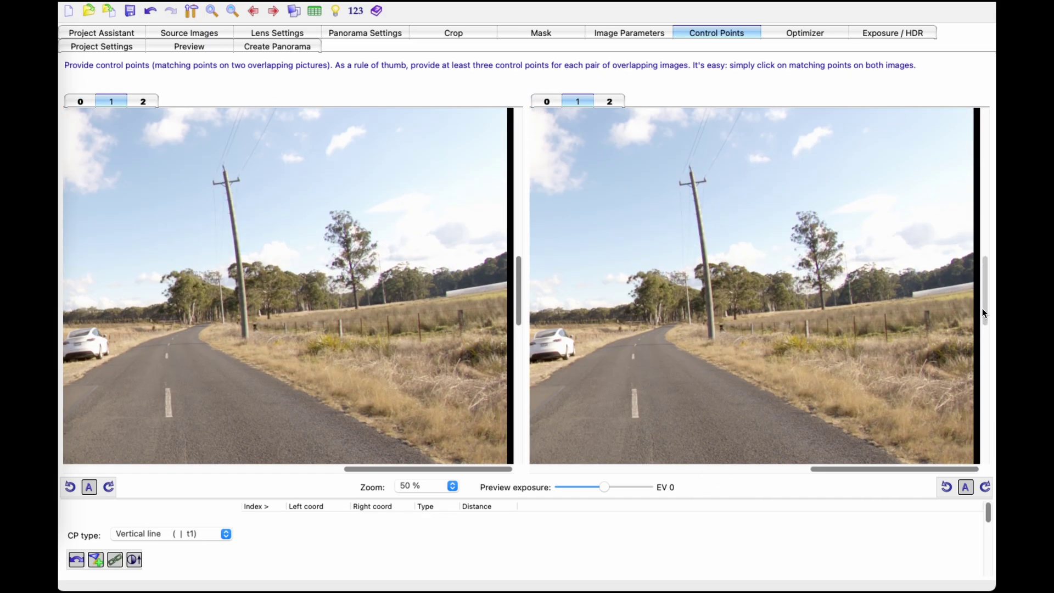
Add vertical line control points on the power pole in image 1 and on two fence posts in image 2
left_click(712, 336)
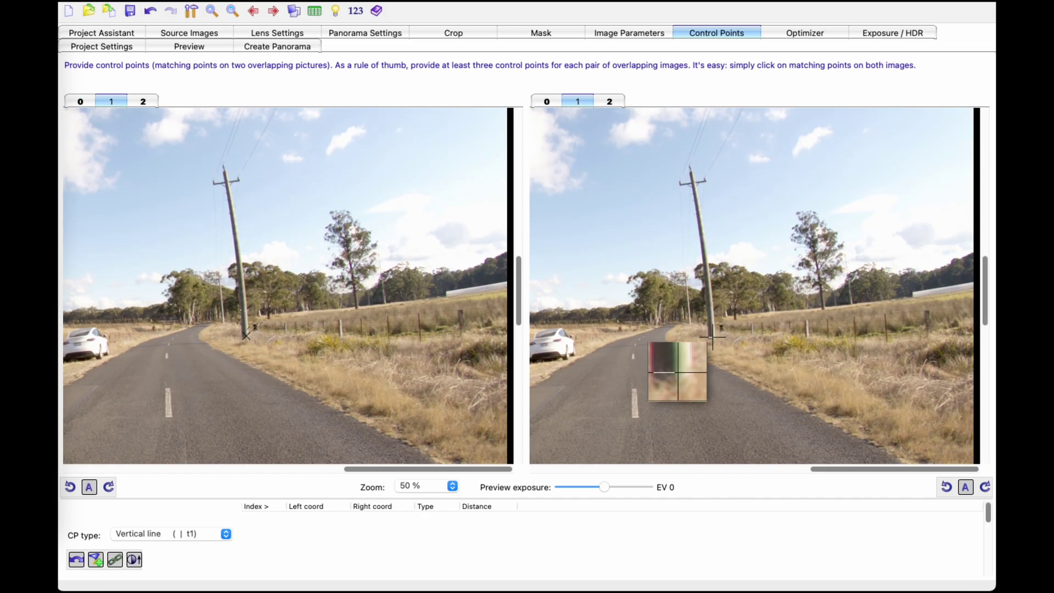
left_click(224, 172)
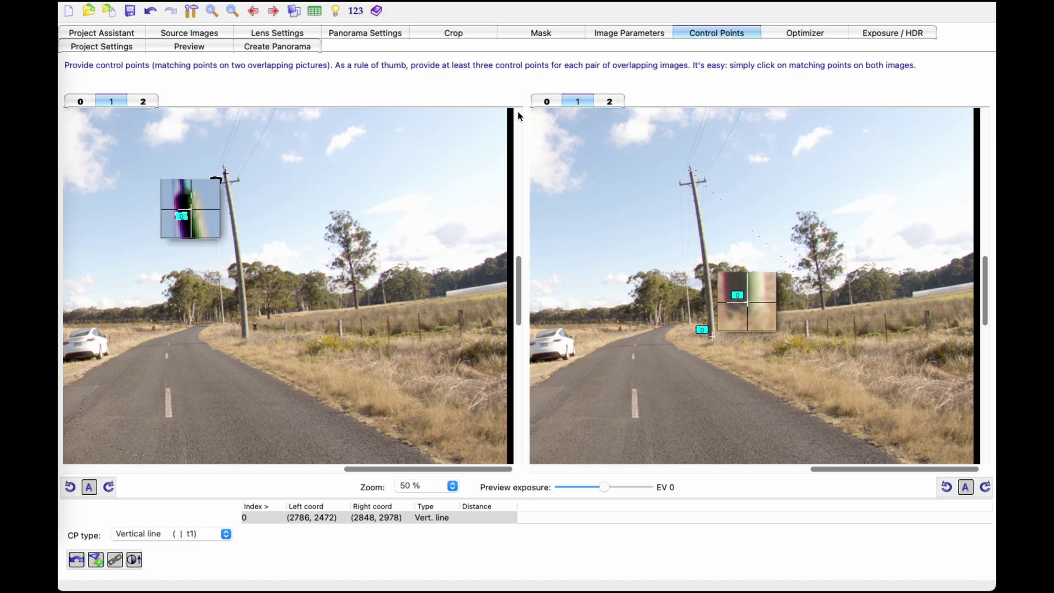
left_click(142, 101)
left_click_drag(879, 469, 558, 471)
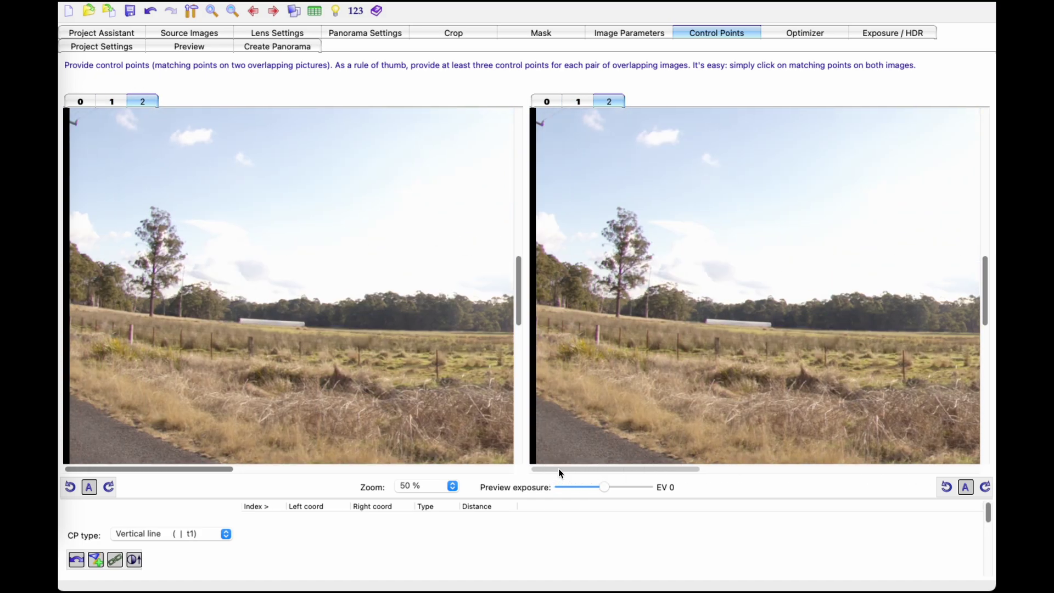
left_click(211, 332)
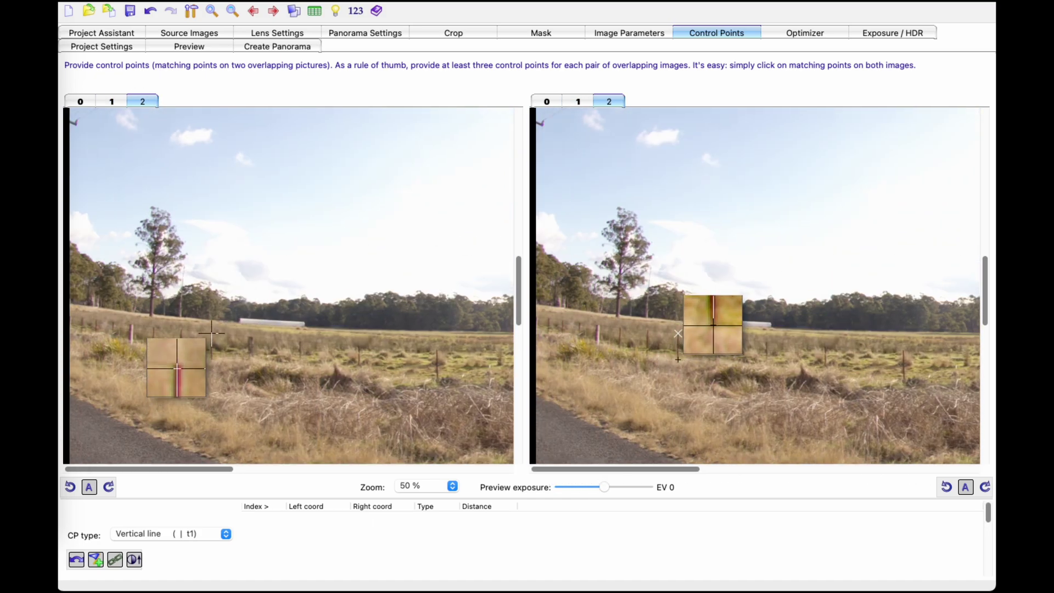
left_click_drag(203, 469, 423, 469)
left_click(343, 324)
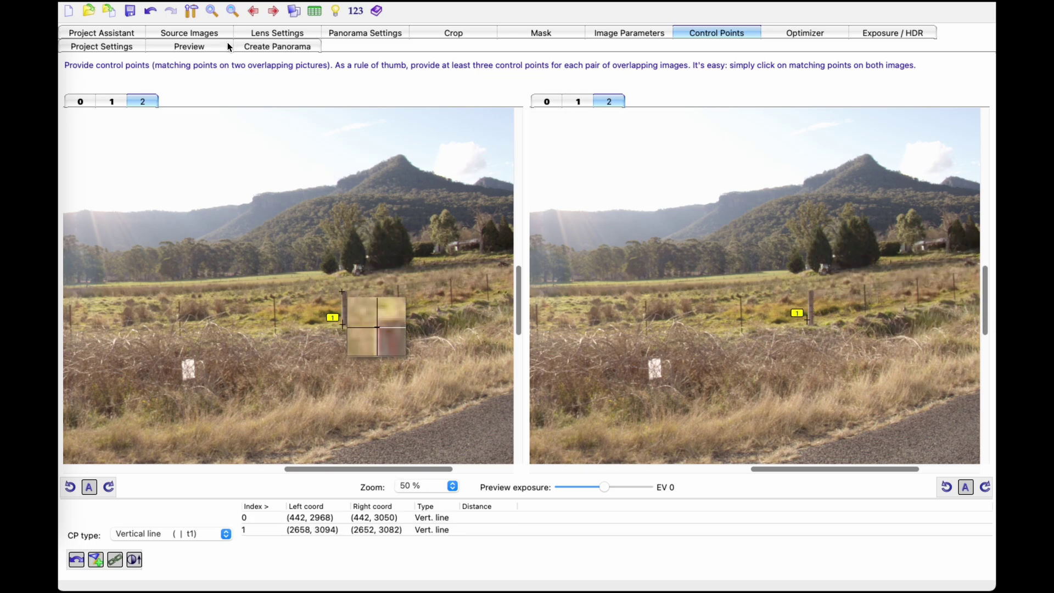
Run the optimizer with the new vertical line control points and accept its changes
left_click(185, 47)
left_click(187, 48)
left_click(881, 33)
left_click(810, 34)
left_click(132, 564)
left_click(534, 435)
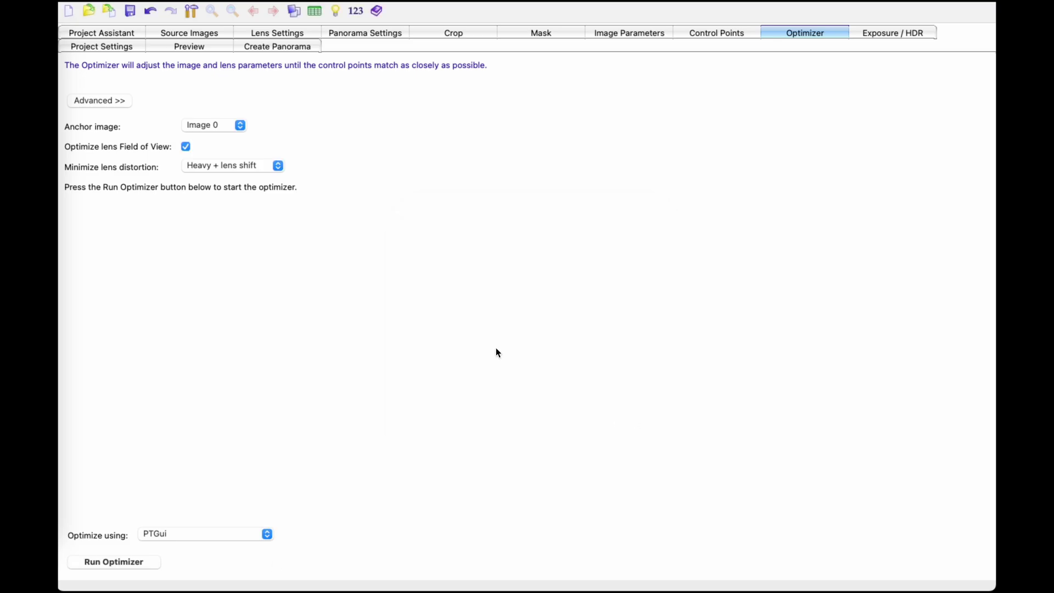
Set the panorama output to an optimum size of 9092 × 4546 pixels
left_click(255, 48)
left_click(111, 45)
left_click(111, 35)
left_click(249, 48)
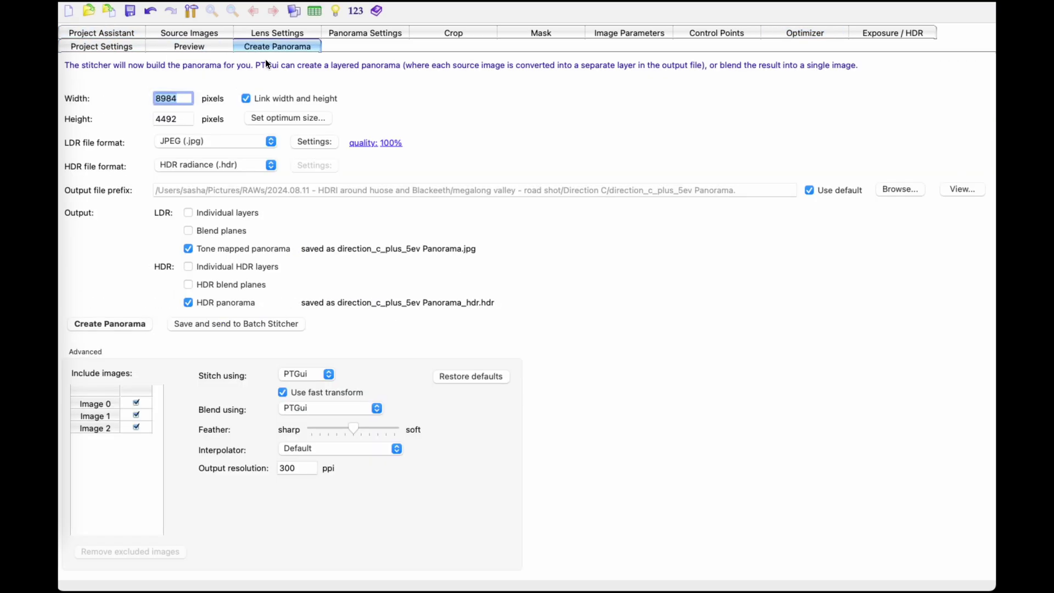
left_click(266, 117)
left_click(308, 124)
Check the alignment of the stitched images in the Panorama Editor and close it
left_click(289, 14)
left_click_drag(731, 89, 433, 80)
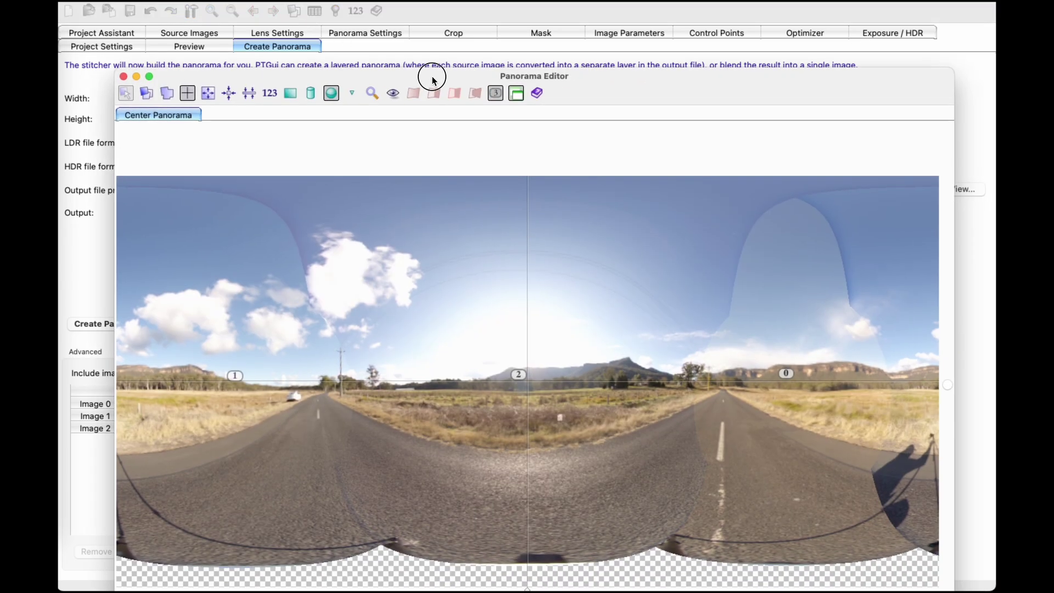
left_click(123, 77)
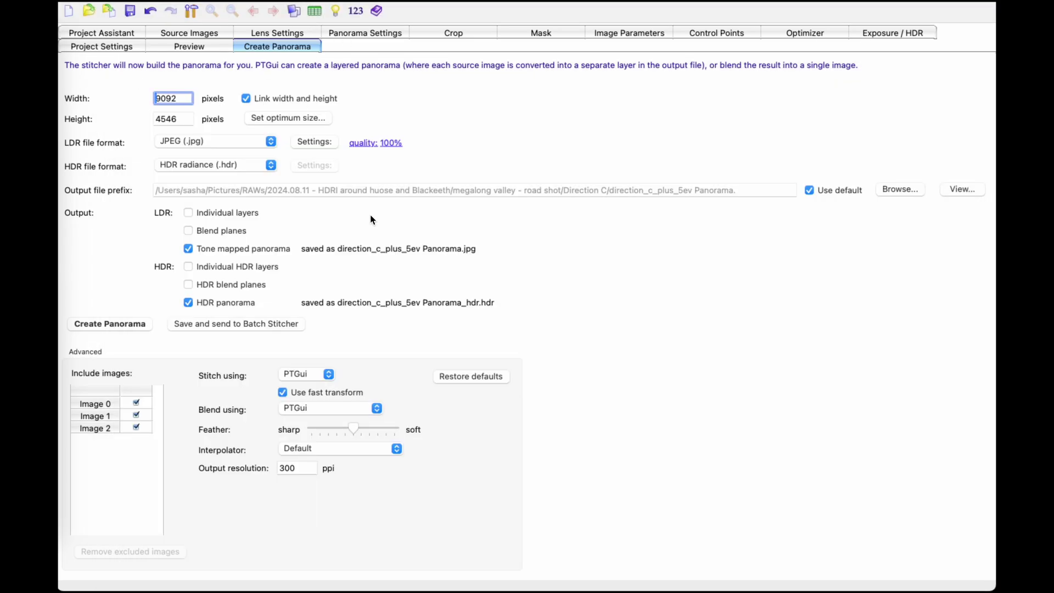
Create the panorama in the road shot folder as panorama-megalong, with OpenEXR as the HDR file format
left_click(758, 192)
key("alt+shift+Left")
type("pano")
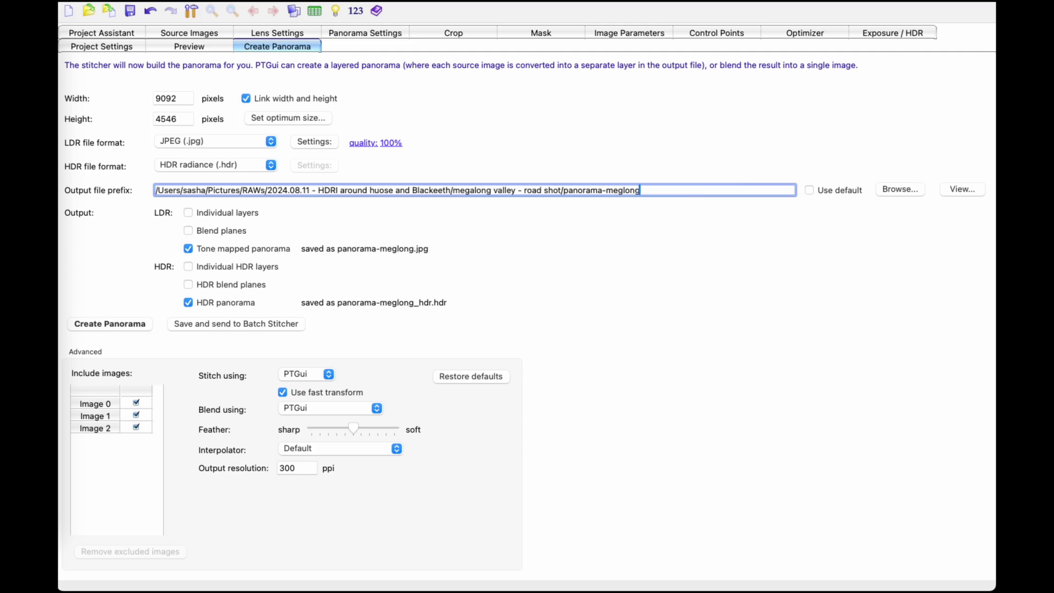
left_click(216, 165)
left_click(216, 177)
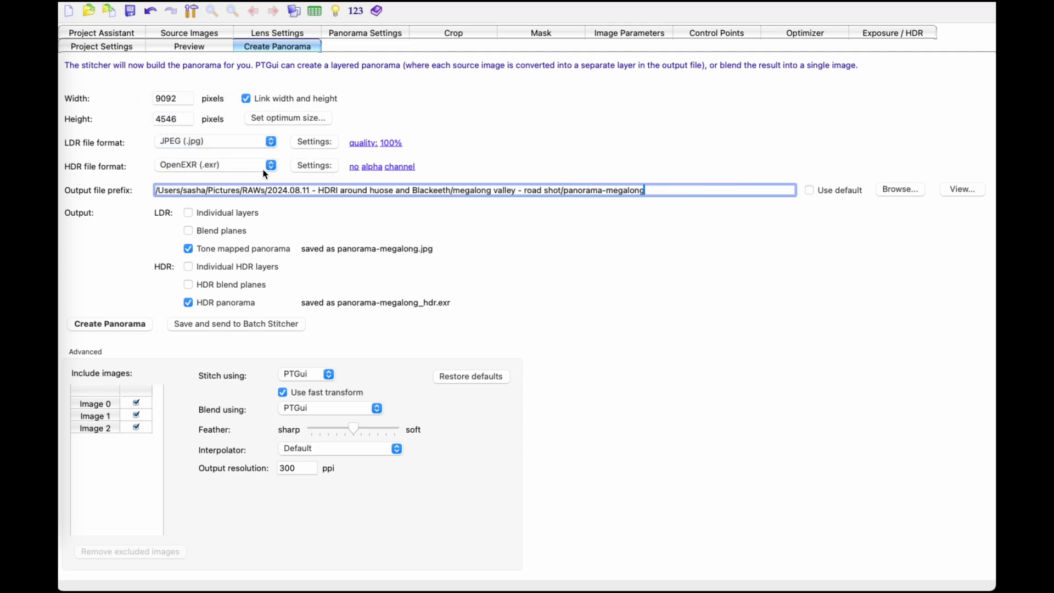
left_click(120, 327)
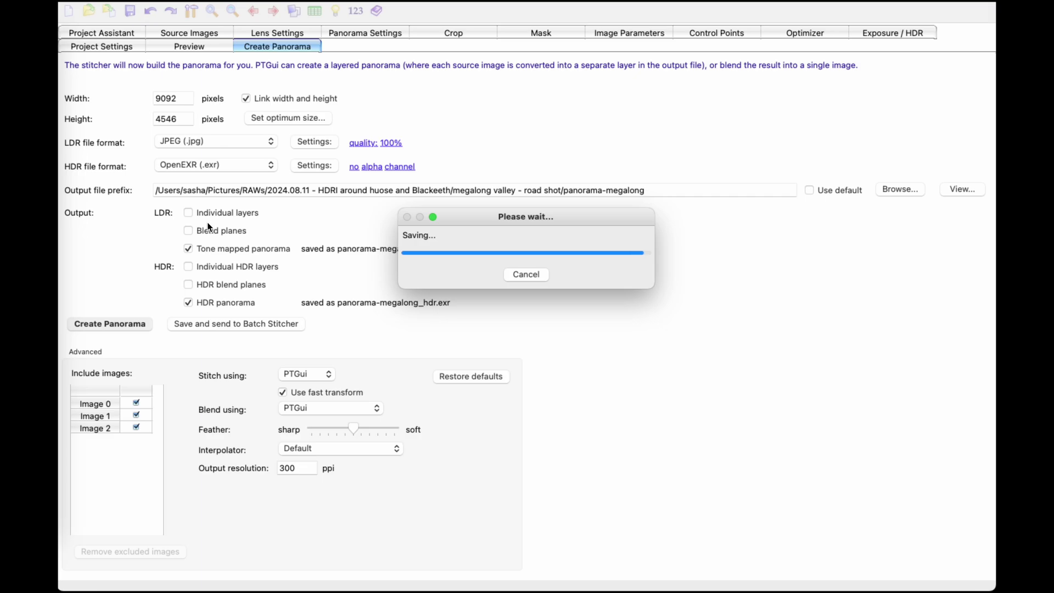
Switch to Finder, preview panorama-megalong.jpg, and open panorama-megalong_hdr.exr in Affinity Photo
key("super+Tab")
left_click(342, 213)
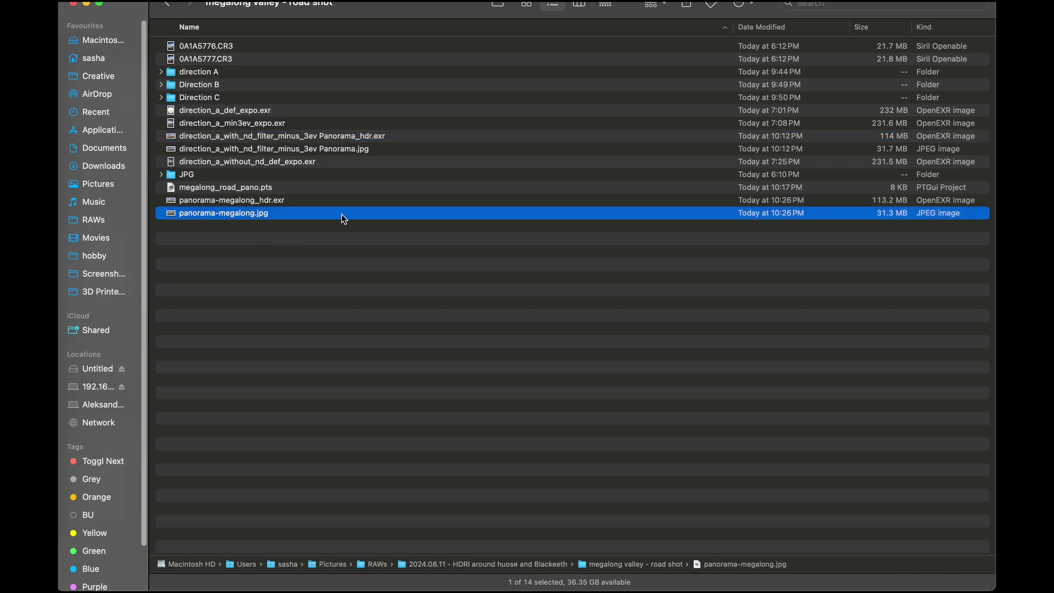
key("space")
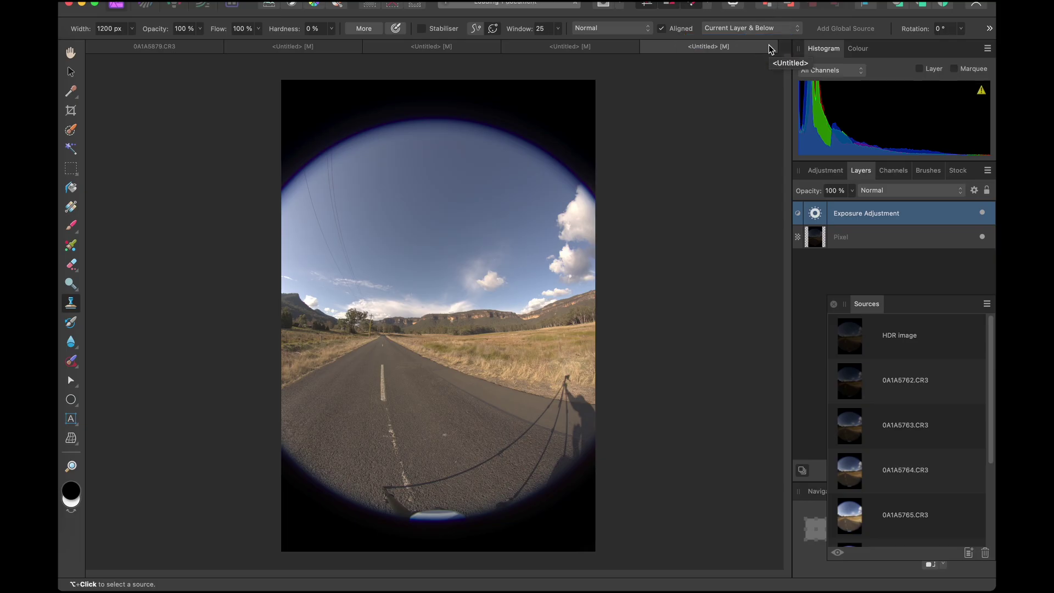
left_click_drag(758, 66, 759, 67)
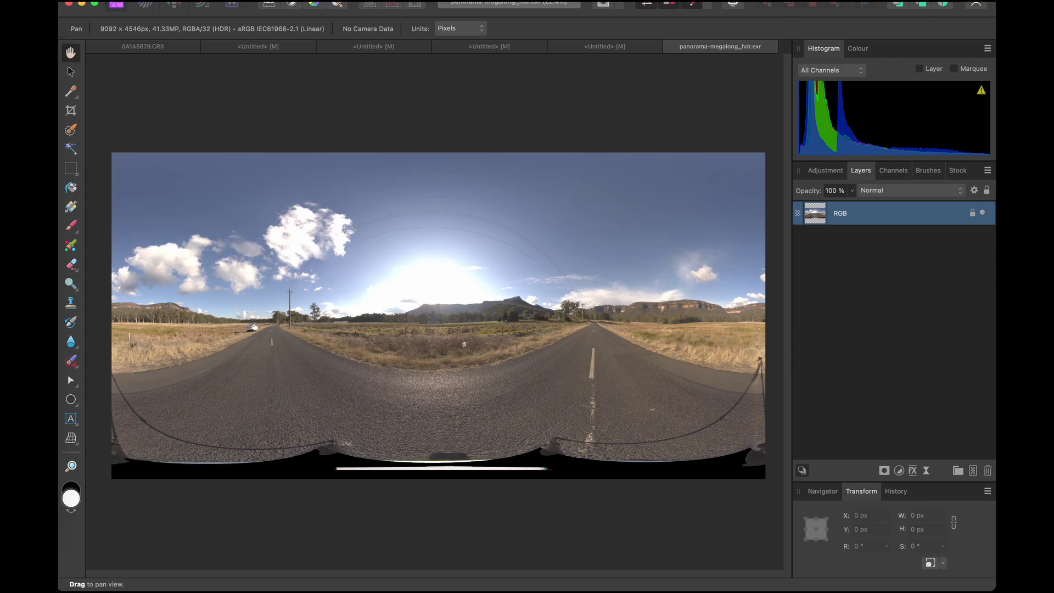
Apply an equirectangular live projection to the panorama and look down at the tripod with a pitch of 179°
left_click(294, 1)
mouse_move(398, 246)
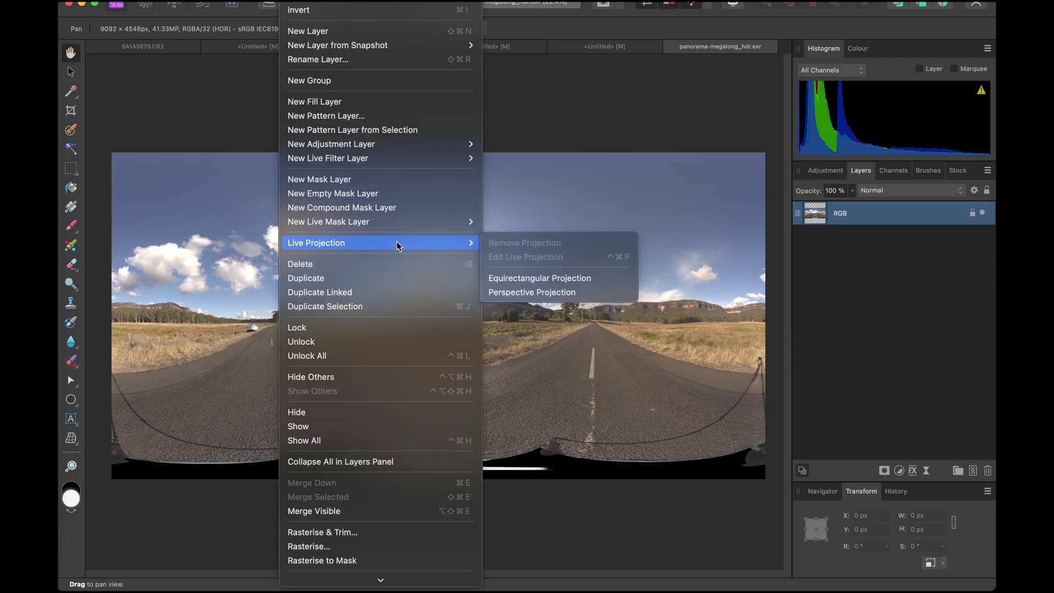
left_click(541, 280)
left_click_drag(494, 400, 408, 346)
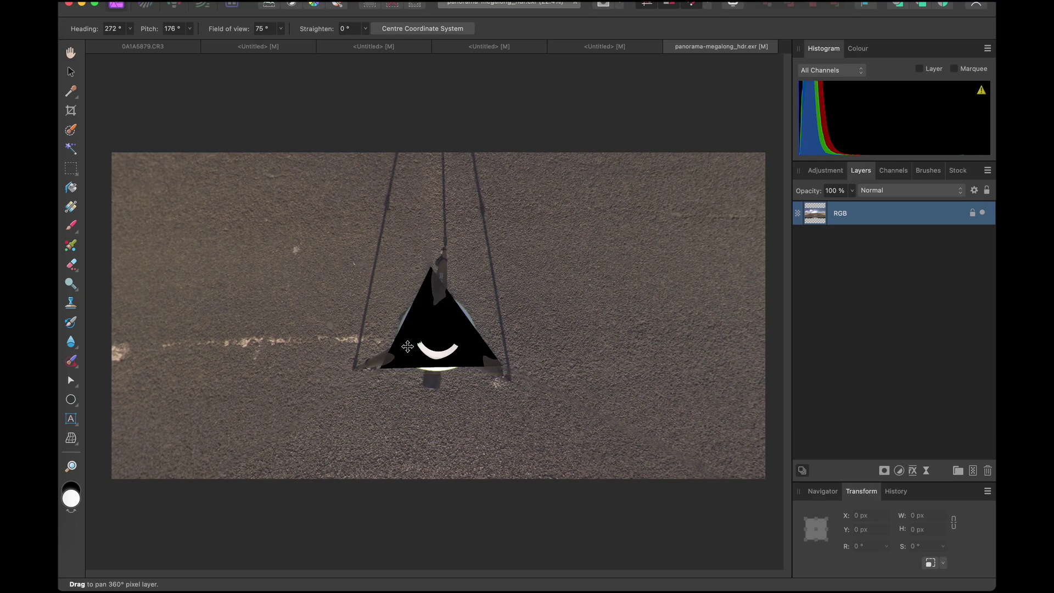
type("179")
key("Return")
scroll(489, 350, "up", 4)
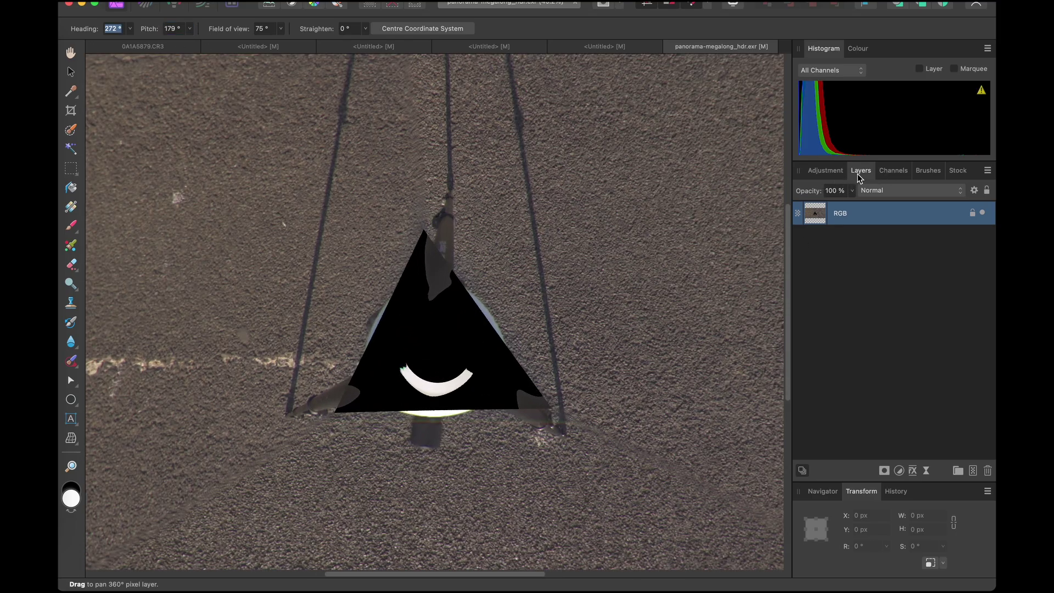
Add an Exposure adjustment layer that brightens the panorama, and reselect the RGB layer
left_click(826, 170)
left_click(925, 336)
left_click(730, 380)
left_click(862, 170)
left_click(857, 237)
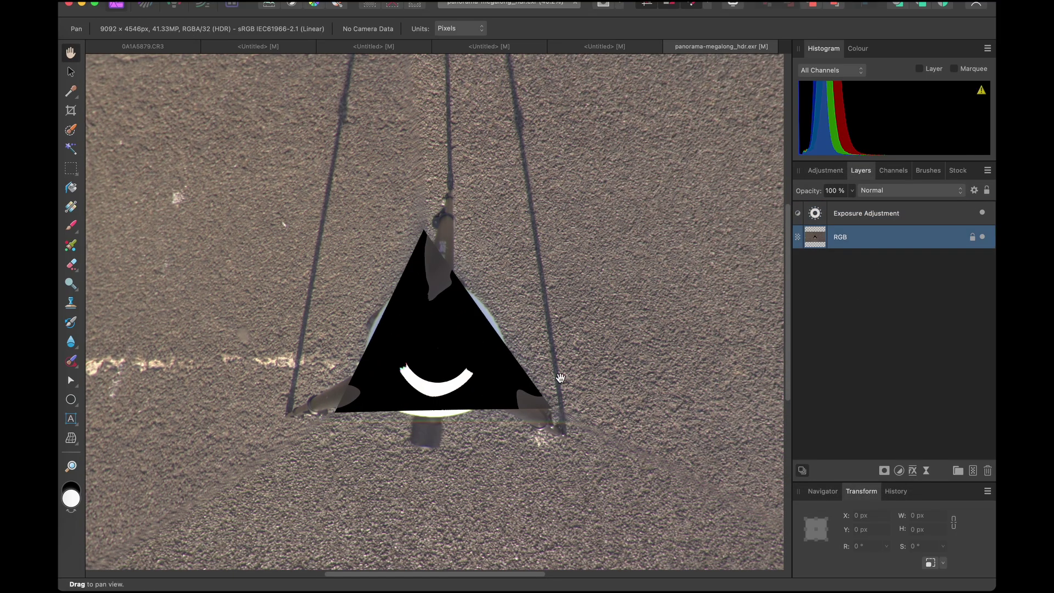
Clone asphalt over the tripod and the black triangle with a 1200 px soft brush, and inpaint the patched area at 1000 px
key("s")
mouse_move(446, 297)
left_mouse_down()
mouse_move(550, 286)
mouse_move(561, 362)
mouse_move(531, 409)
mouse_move(476, 431)
mouse_move(283, 423)
left_mouse_up()
mouse_move(343, 112)
left_mouse_down()
mouse_move(299, 294)
mouse_move(379, 324)
mouse_move(461, 193)
left_mouse_up()
mouse_move(463, 399)
left_mouse_down()
mouse_move(318, 410)
mouse_move(432, 380)
mouse_move(402, 379)
mouse_move(393, 311)
mouse_move(406, 354)
left_mouse_up()
left_click(224, 239, "alt")
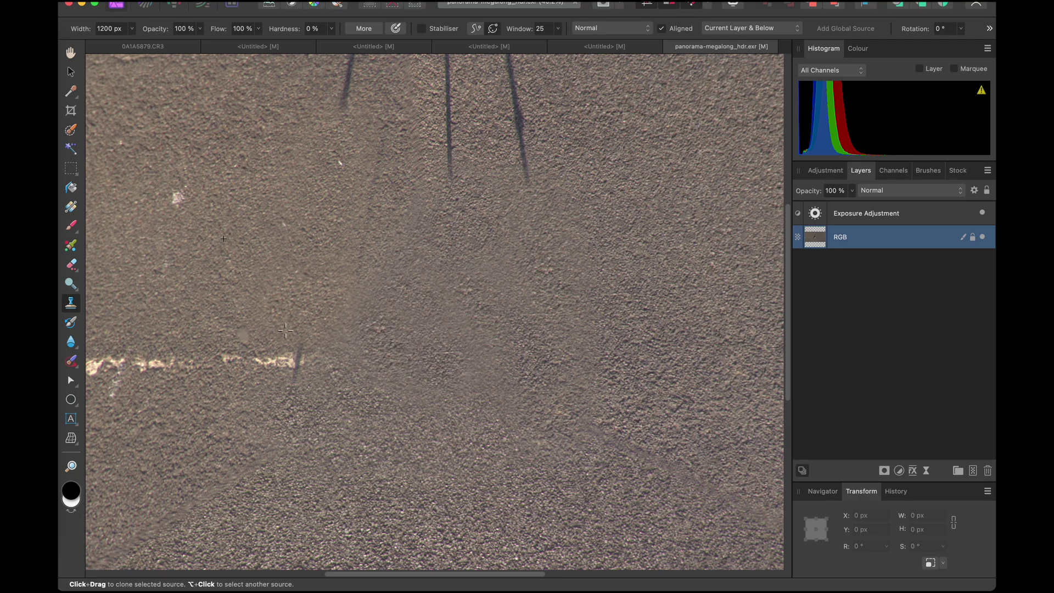
left_click_drag(245, 361, 318, 366)
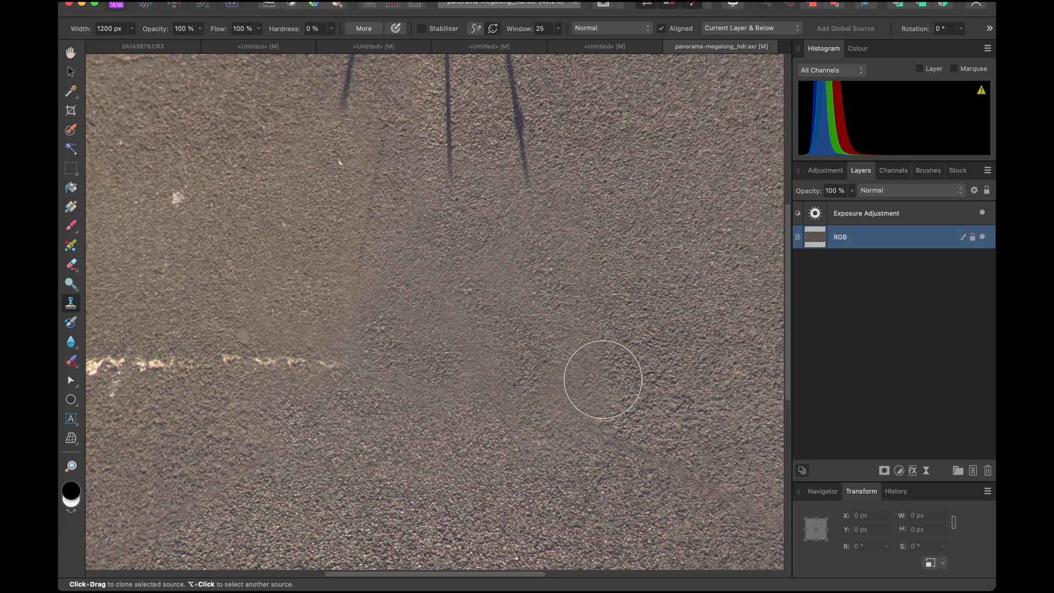
left_click_drag(605, 327, 554, 391)
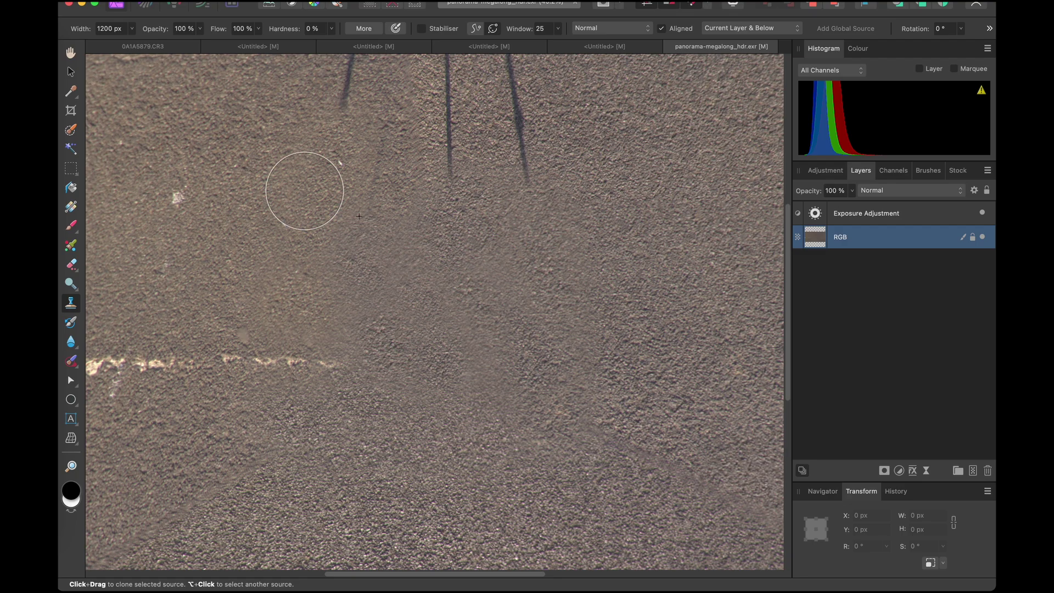
left_click(72, 362)
left_click_drag(401, 300, 423, 306)
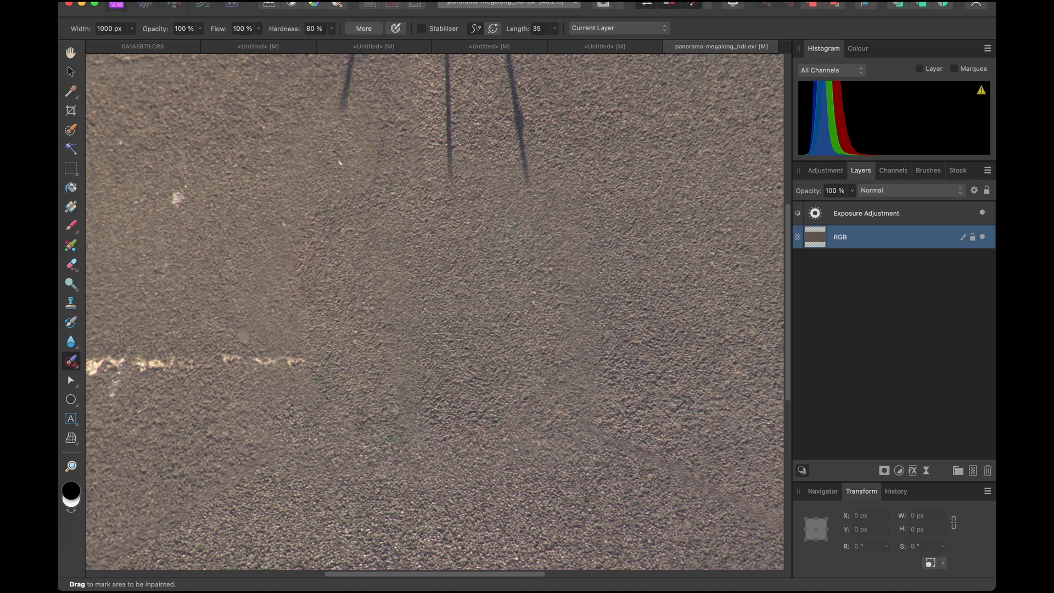
Edit the live projection to face the tripod shadow, with a pitch of 139° and a field of view of 53°
right_click(281, 209)
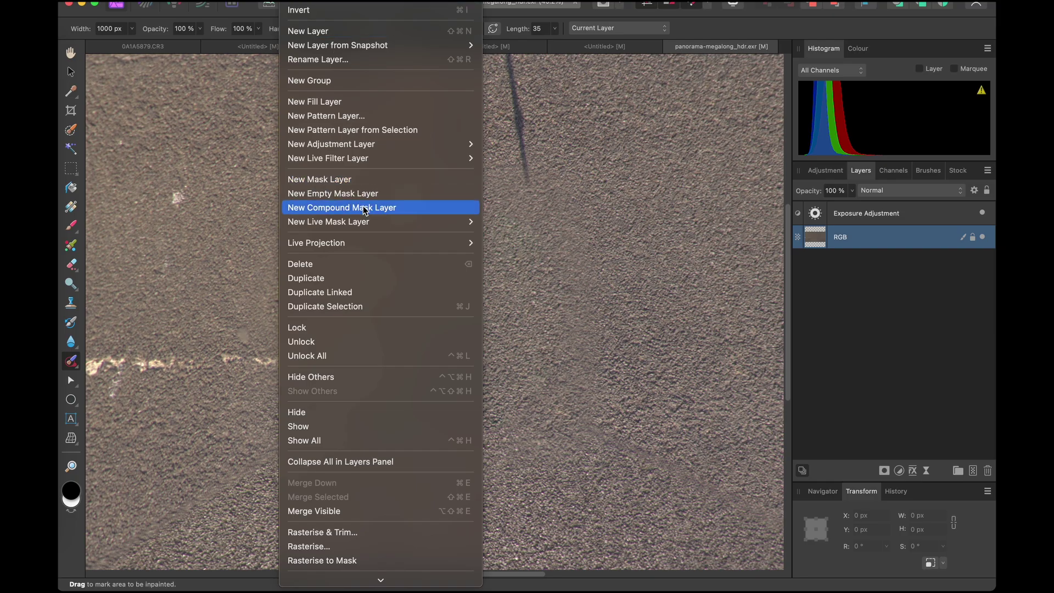
mouse_move(362, 250)
left_click(508, 257)
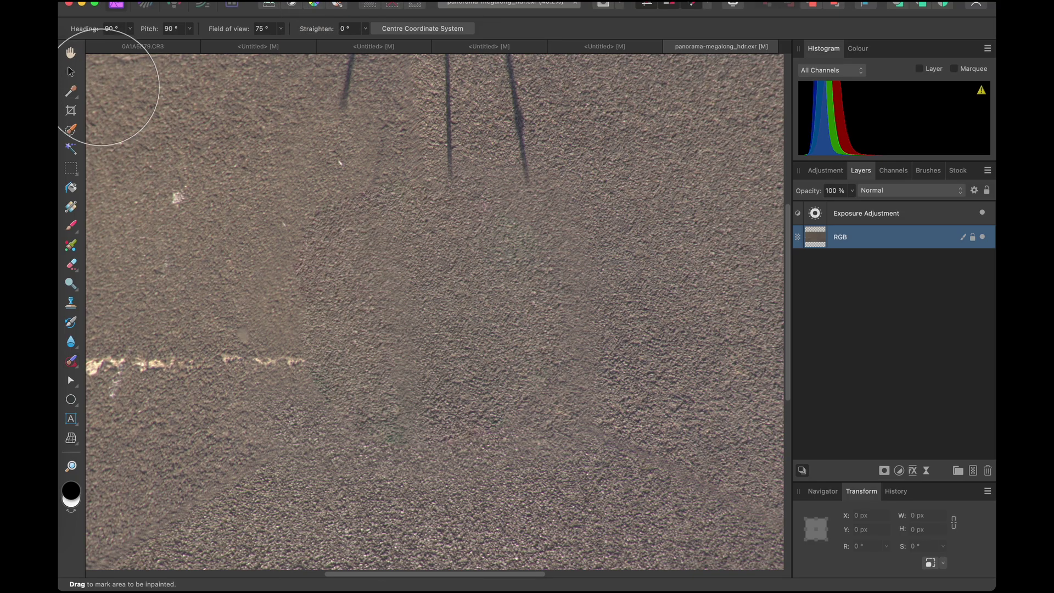
left_click_drag(465, 135, 434, 160)
left_click_drag(280, 34, 241, 43)
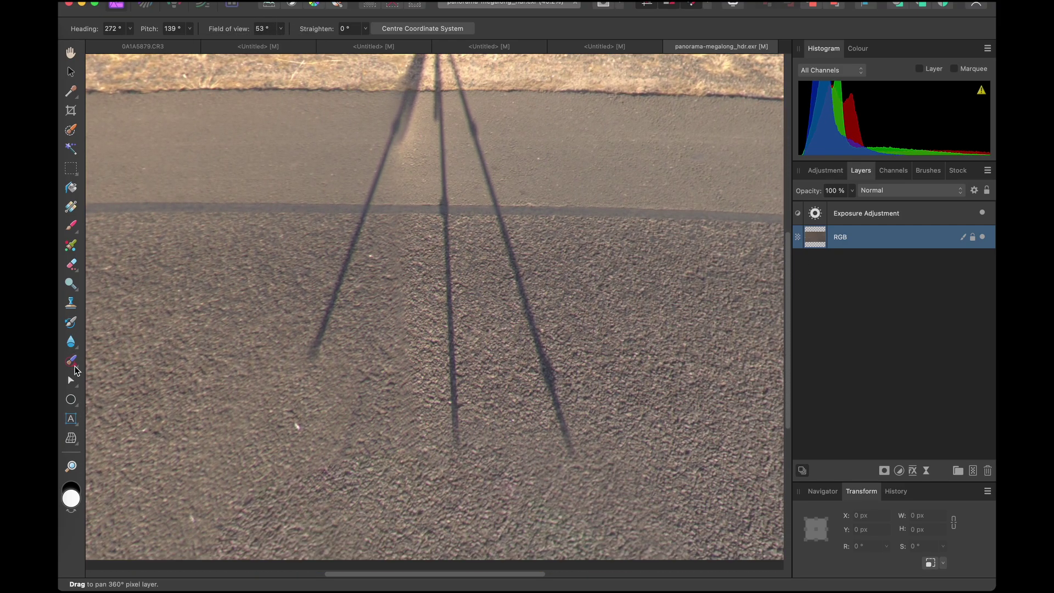
Inpaint the three tripod leg shadows on the asphalt with a 250 px brush, leaving out the road's edge line
left_click(73, 365)
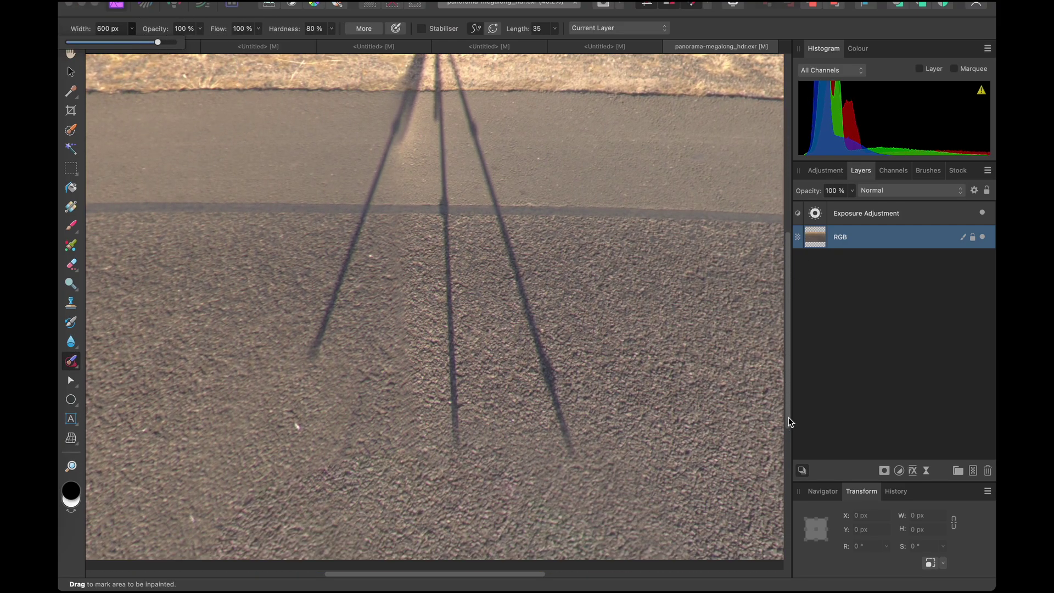
left_click_drag(524, 328, 537, 419)
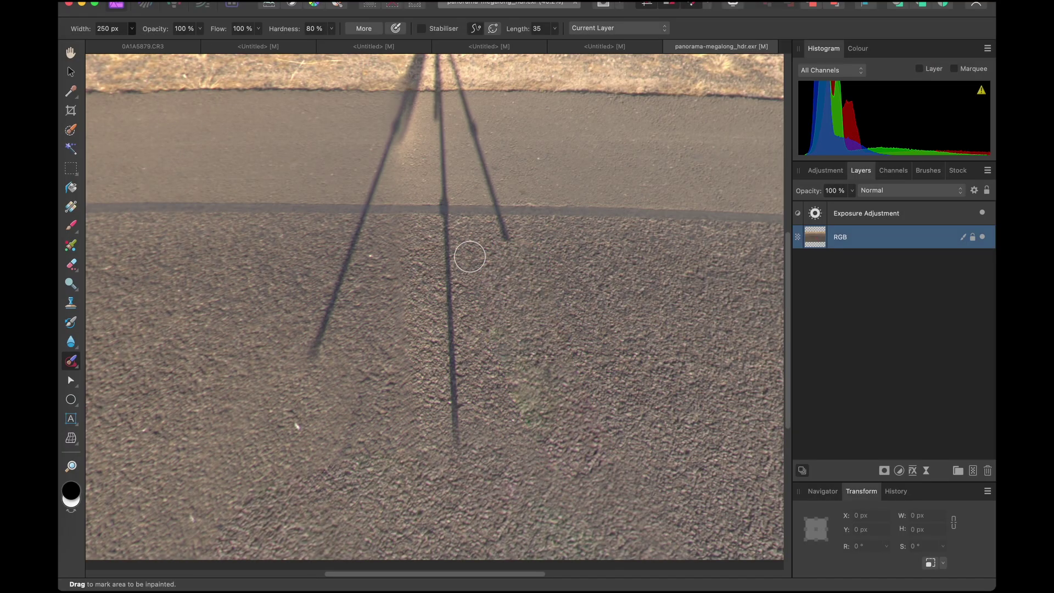
left_click_drag(451, 328, 451, 442)
left_click_drag(359, 233, 326, 344)
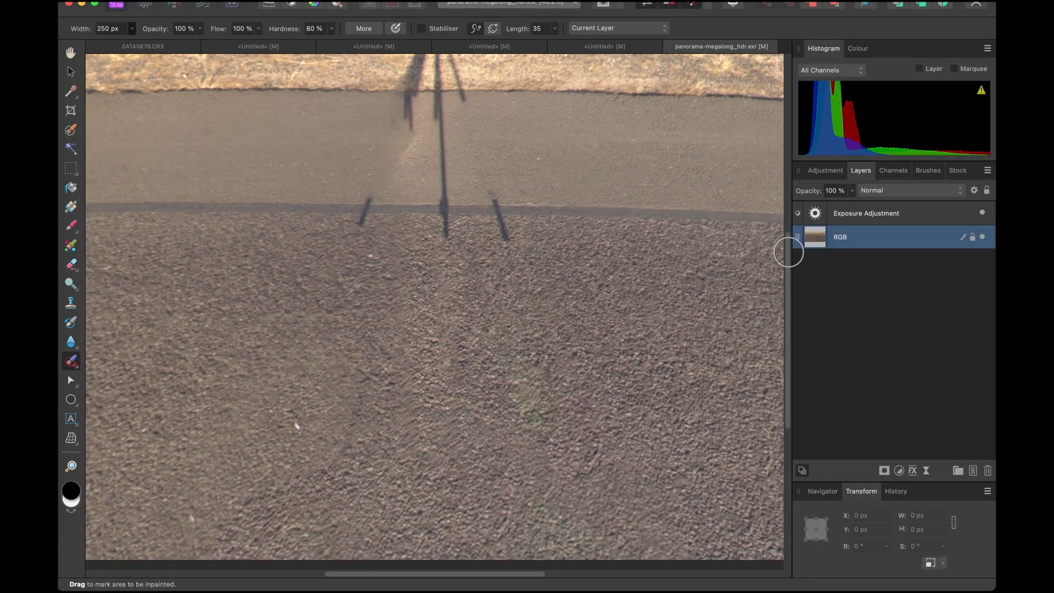
Clone over the leg shadow remnants around the road's edge line with a 200 px brush at 51% hardness
scroll(460, 181, "up", 5)
left_click(71, 302)
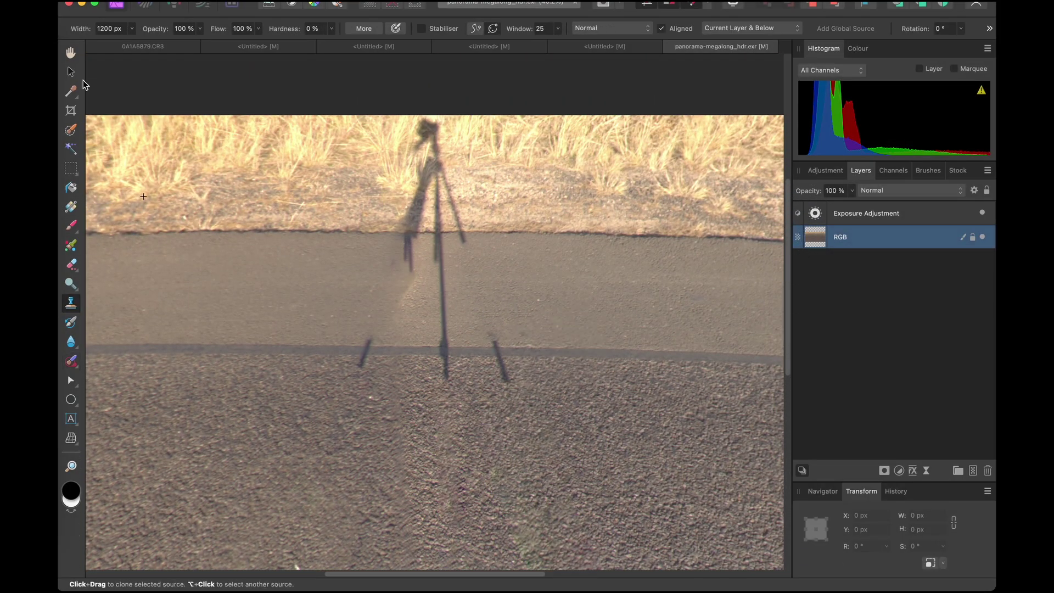
left_click(331, 28)
left_click_drag(329, 43, 359, 44)
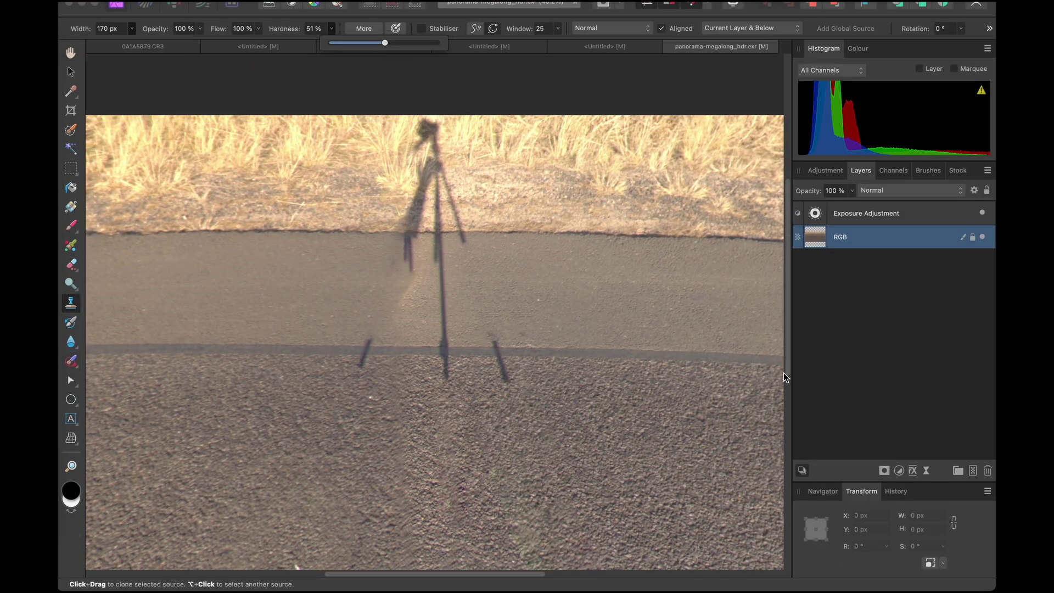
left_click(814, 361)
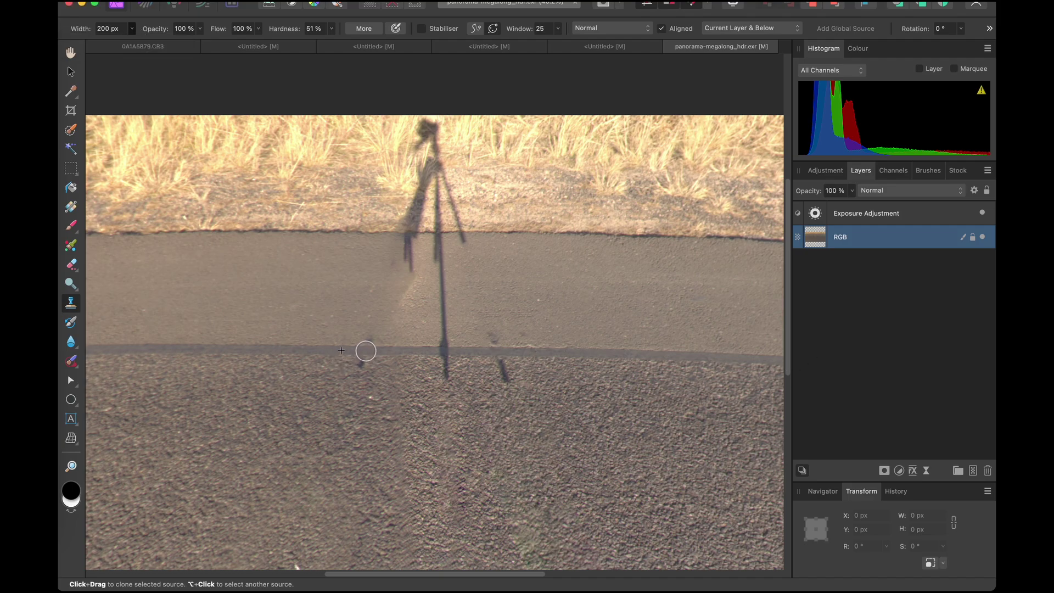
left_click_drag(444, 336, 442, 263)
key("super+z")
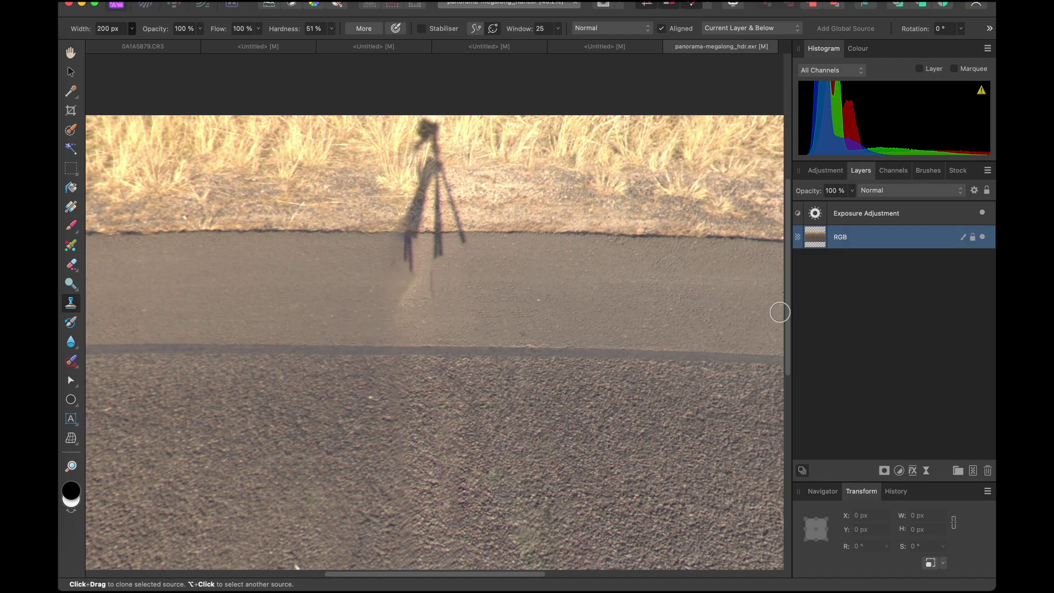
Inpaint the discoloured light patch on the asphalt just below the remaining tripod shadow with a 250 px brush
left_click(71, 361)
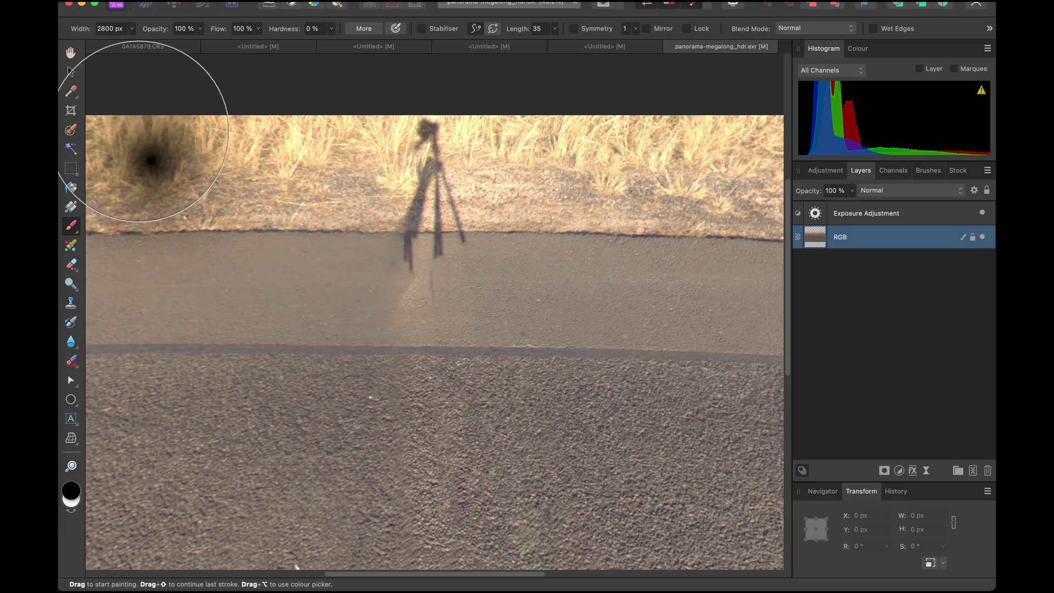
mouse_move(409, 287)
left_mouse_down()
mouse_move(405, 271)
mouse_move(395, 313)
left_mouse_up()
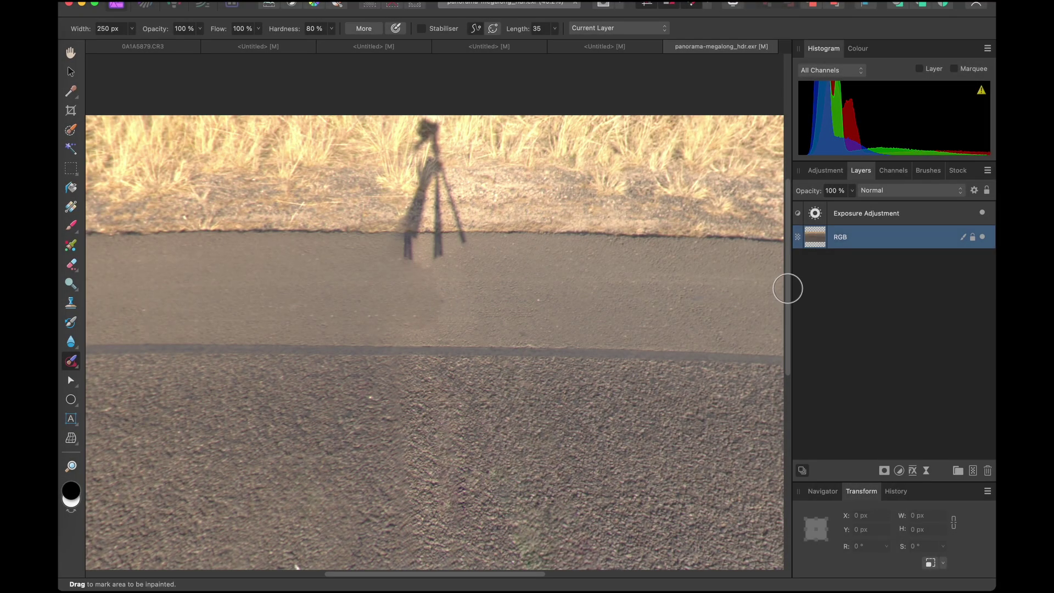
Edit the live projection to centre the remaining tripod shadow and narrow its field of view below 53°
left_click(296, 2)
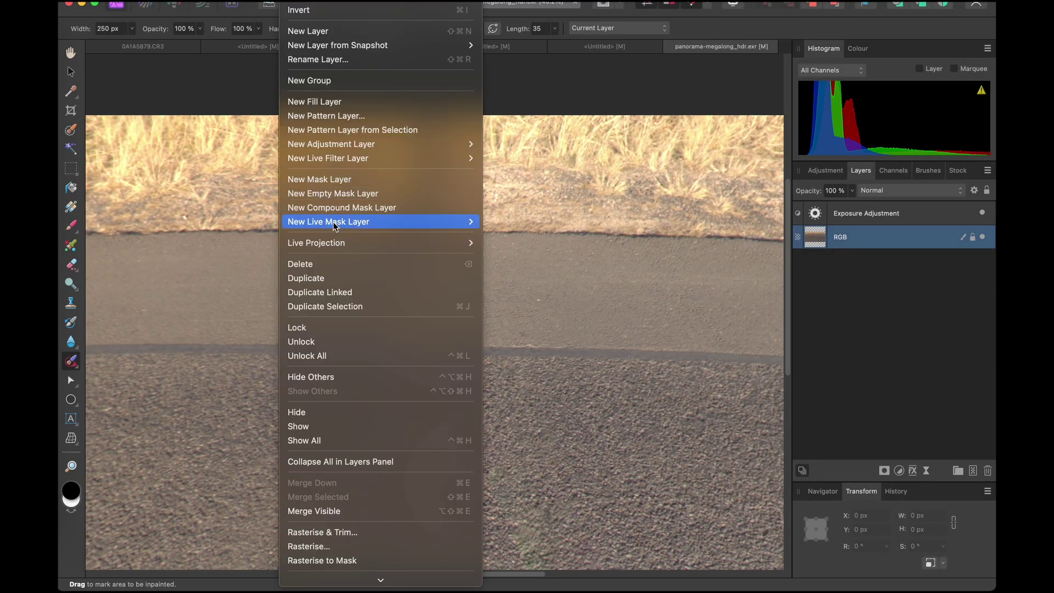
mouse_move(352, 242)
left_click(543, 256)
left_click_drag(487, 256, 487, 221)
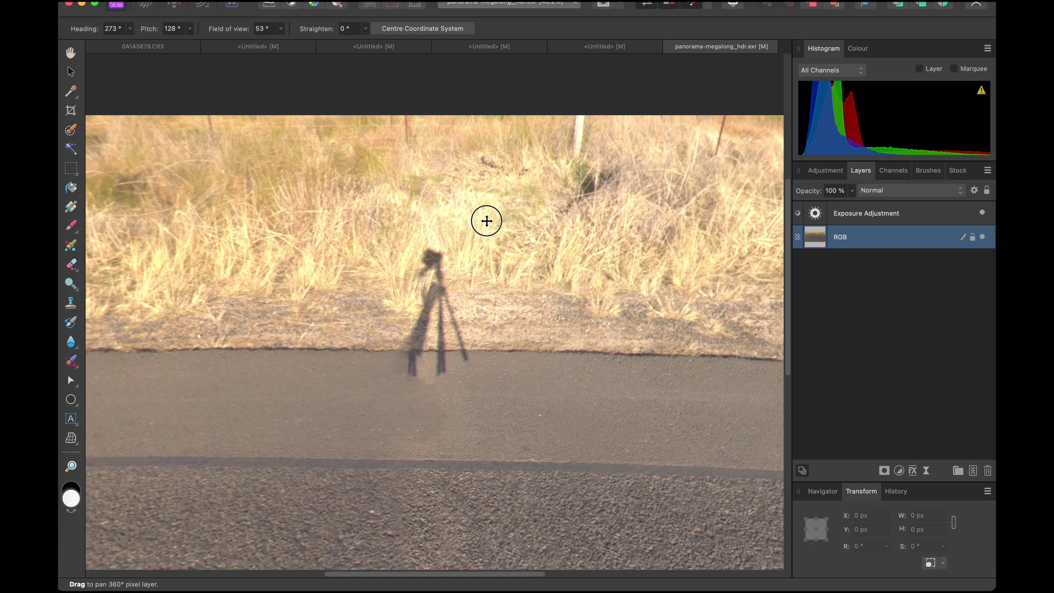
left_click(281, 28)
mouse_move(275, 43)
left_mouse_down()
mouse_move(290, 44)
mouse_move(254, 43)
left_mouse_up()
mouse_move(435, 204)
left_mouse_down()
mouse_move(440, 271)
mouse_move(440, 245)
mouse_move(429, 276)
mouse_move(439, 318)
left_mouse_up()
Inpaint the shadow's camera head and the upper parts of its legs on the verge, reducing the brush to 170 px
left_click(72, 361)
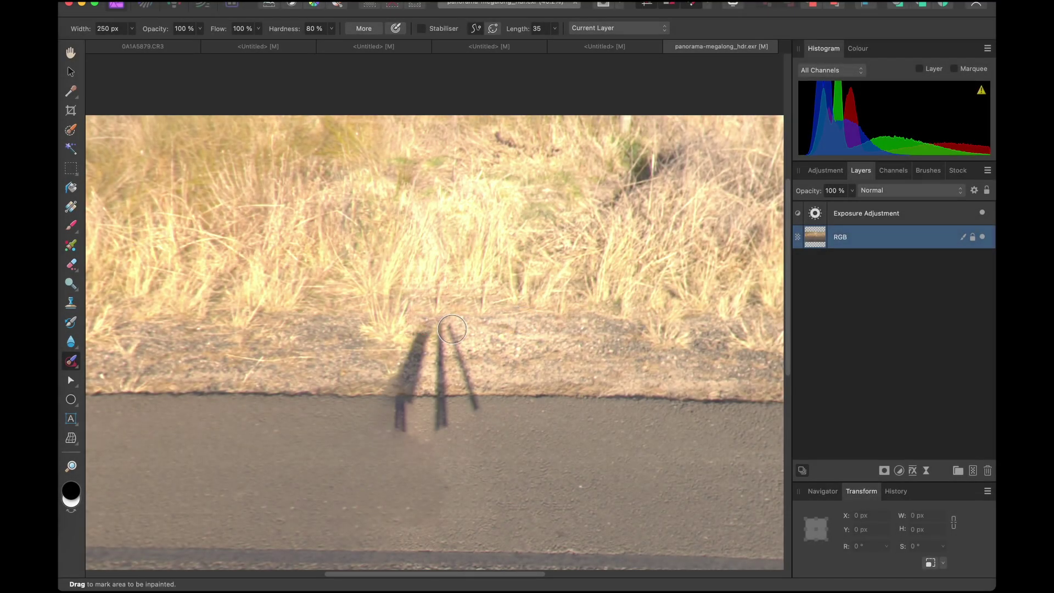
left_click(131, 28)
left_click_drag(139, 43, 126, 44)
left_click_drag(455, 337, 471, 382)
mouse_move(440, 321)
left_mouse_down()
mouse_move(440, 378)
mouse_move(467, 349)
mouse_move(470, 379)
left_mouse_up()
Clone over the remaining leg shadows on the verge and across the asphalt edge with a 200 px brush at 51% hardness
key("s")
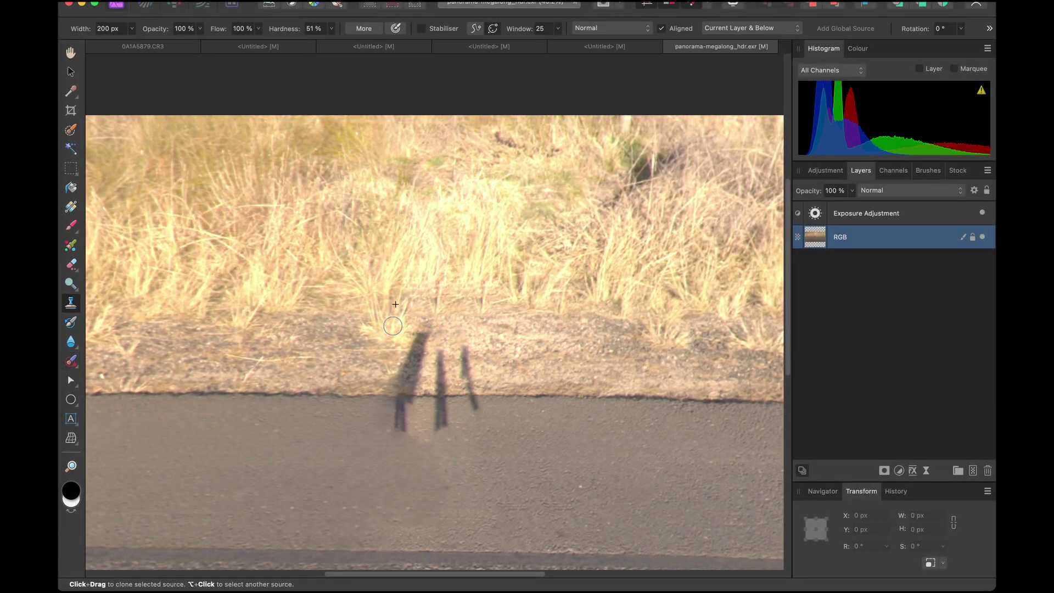
mouse_move(479, 352)
left_mouse_down()
mouse_move(464, 370)
mouse_move(495, 394)
left_mouse_up()
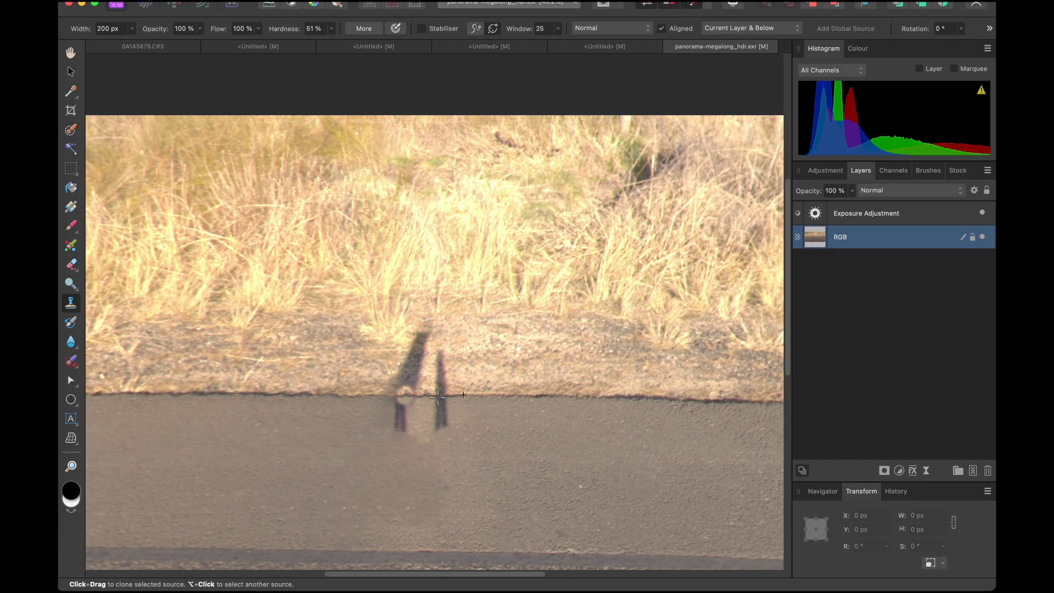
mouse_move(442, 374)
left_mouse_down()
mouse_move(460, 407)
mouse_move(439, 409)
mouse_move(439, 426)
mouse_move(405, 425)
left_mouse_up()
mouse_move(418, 341)
left_mouse_down()
mouse_move(414, 381)
mouse_move(422, 349)
mouse_move(389, 364)
mouse_move(416, 379)
mouse_move(386, 384)
mouse_move(447, 425)
mouse_move(397, 410)
mouse_move(390, 421)
mouse_move(442, 446)
left_mouse_up()
left_click(372, 354, "alt")
Inpaint the last shadow remnants on the gravel verge just above the asphalt edge with a 170 px brush
left_click(71, 363)
mouse_move(450, 377)
left_mouse_down()
mouse_move(406, 376)
mouse_move(447, 332)
left_mouse_up()
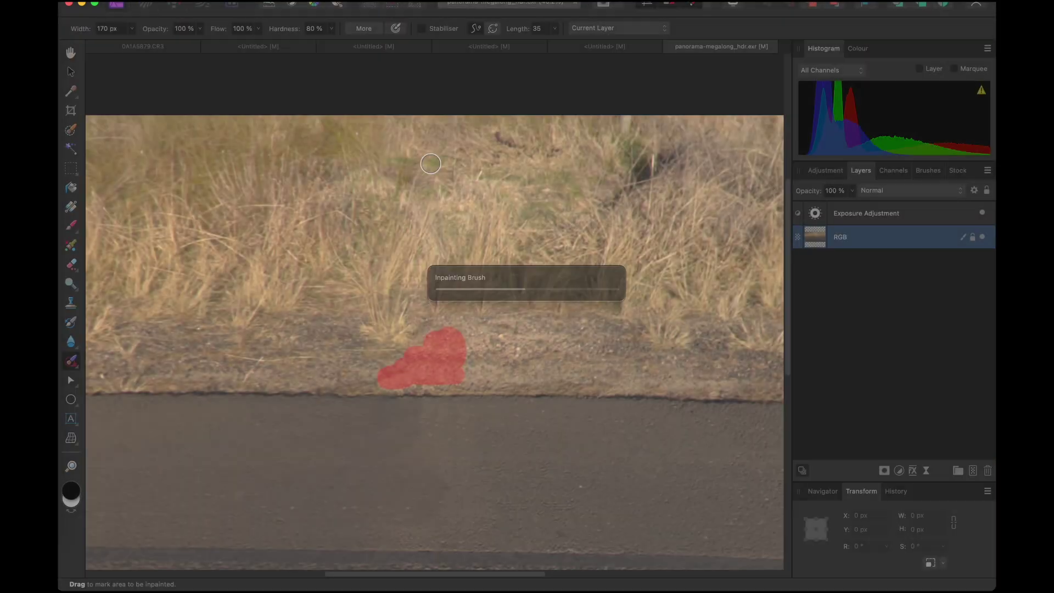
Edit the live projection to face the asphalt seam beside the broken centre line, with a field of view of 62°
left_click(288, 1)
mouse_move(345, 246)
left_click(517, 239)
left_click_drag(482, 378, 566, 424)
left_click(280, 28)
left_click_drag(283, 47, 303, 47)
left_click_drag(439, 132, 461, 187)
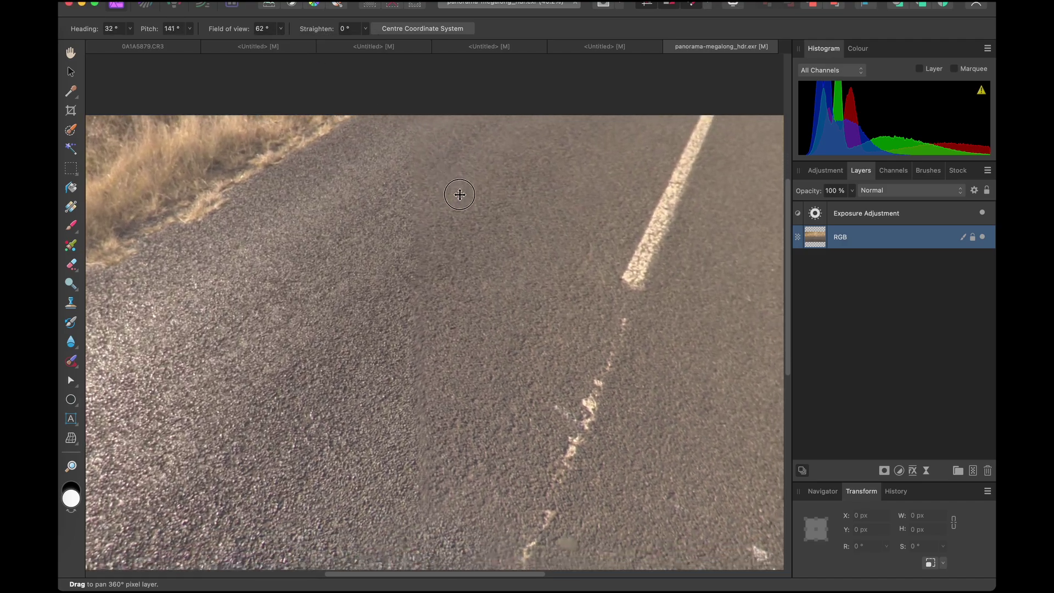
Inpaint the vertical seam in the asphalt with a 220 px brush
left_click(71, 361)
left_click(132, 29)
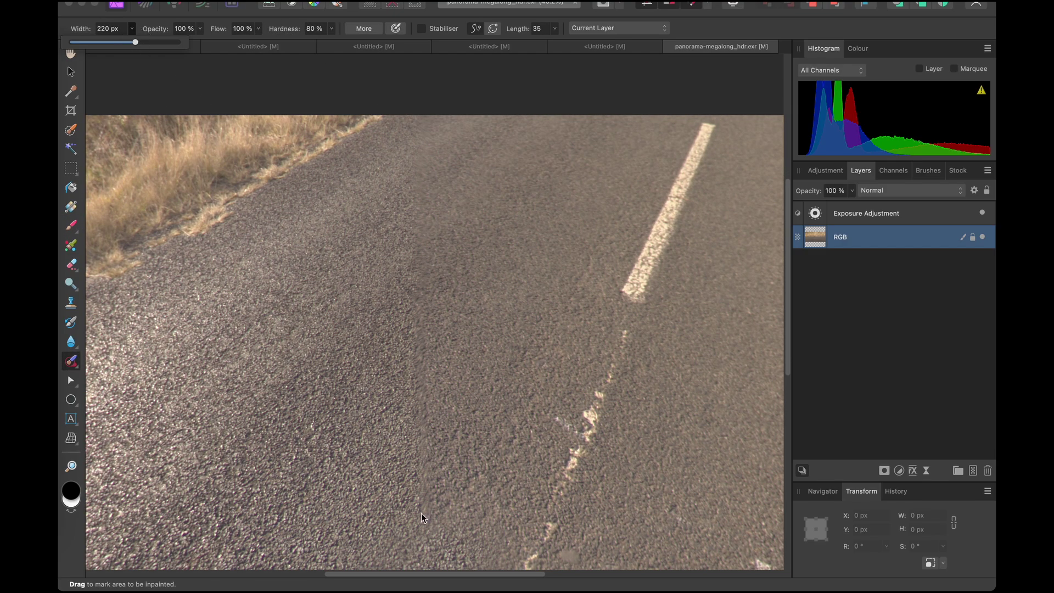
mouse_move(420, 393)
left_mouse_down()
mouse_move(425, 518)
mouse_move(416, 159)
left_mouse_up()
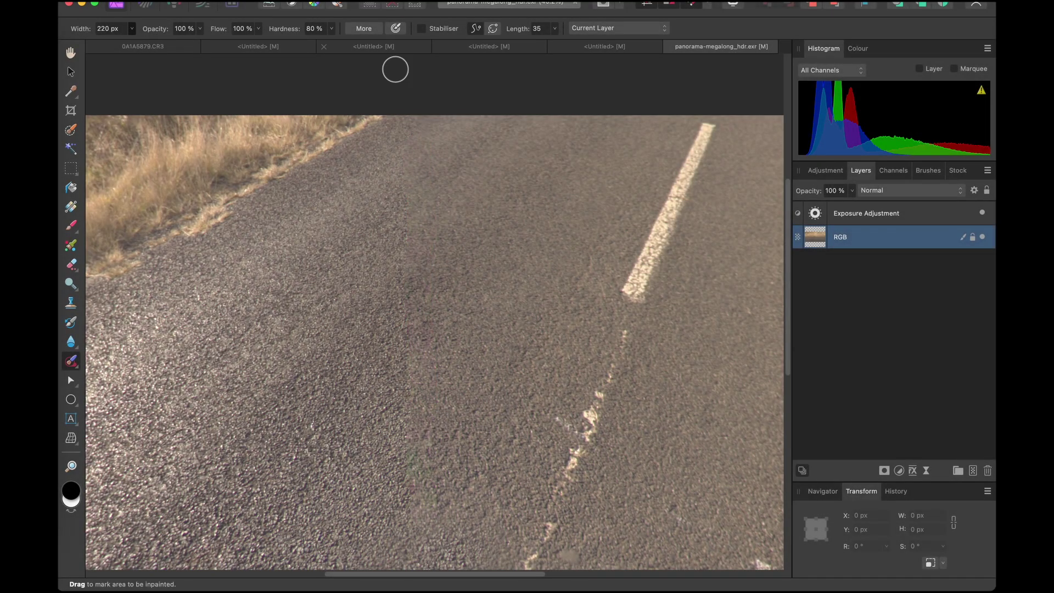
Turn the live projection to the other stretch of asphalt and inpaint the vertical seam there with a 220 px brush
left_click(291, 1)
left_click(505, 254)
mouse_move(483, 285)
left_mouse_down()
mouse_move(345, 366)
mouse_move(285, 124)
left_mouse_up()
key("j")
left_click_drag(421, 408, 405, 118)
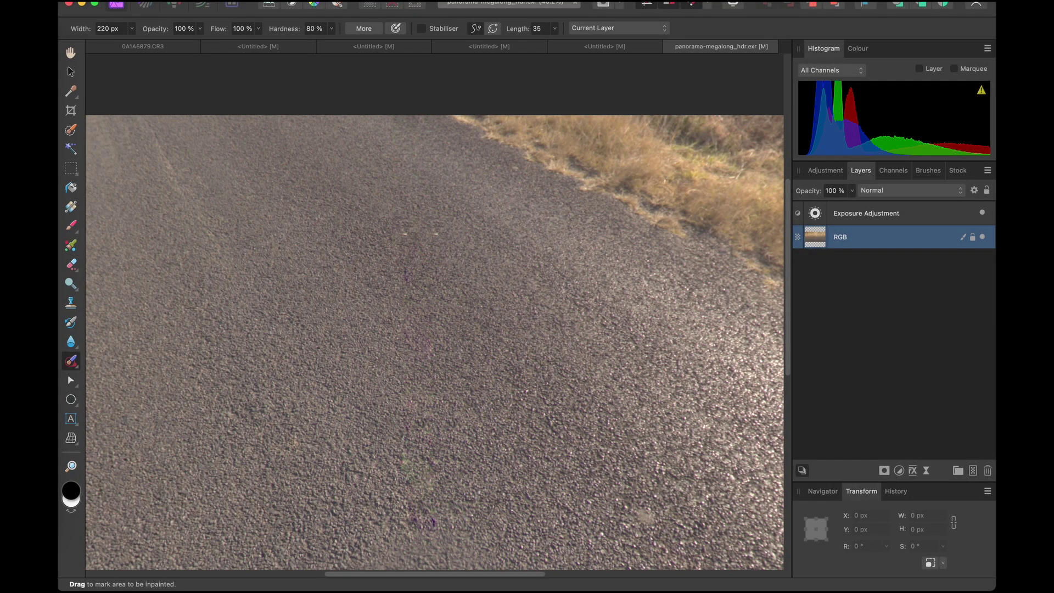
Turn the live projection to heading 144° and pitch 154°, and clone over the green and purple spots on the asphalt
left_click(291, 1)
mouse_move(477, 240)
left_click(521, 257)
left_click_drag(440, 245, 458, 281)
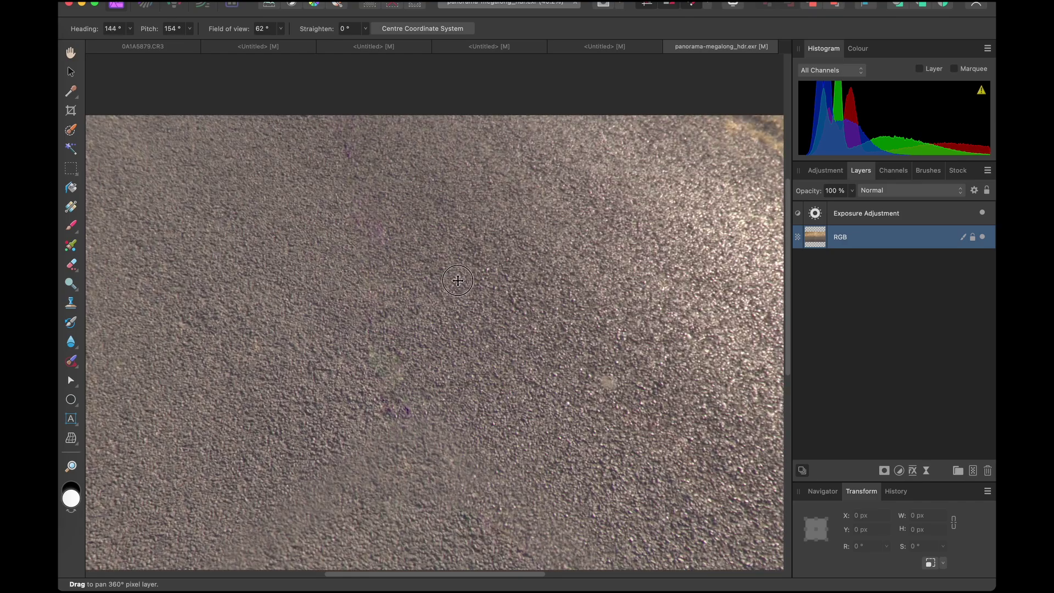
left_click(70, 303)
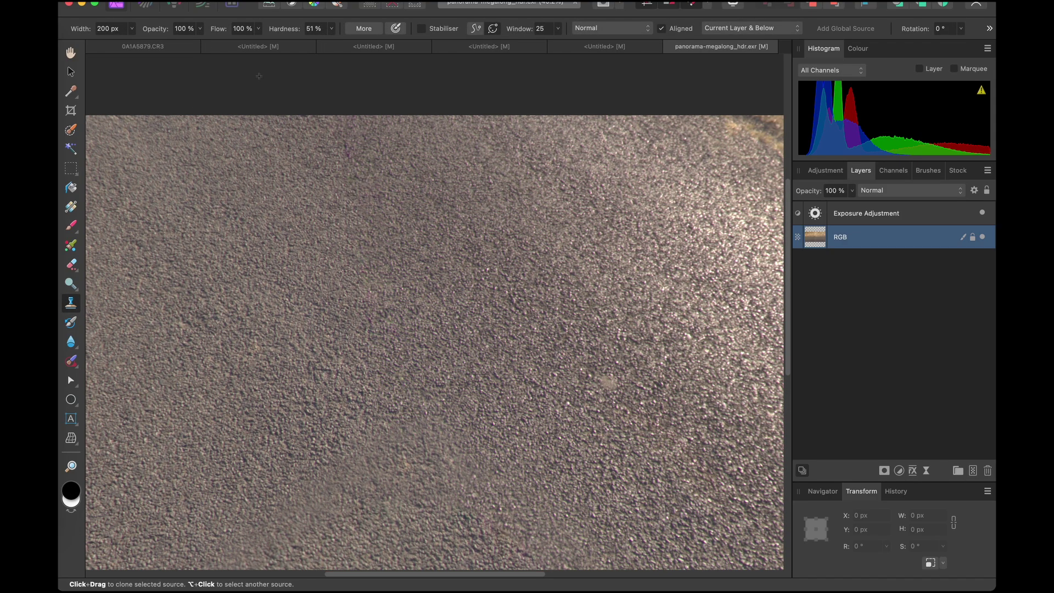
Remove the live projection and check the whole flat equirectangular panorama
left_click(295, 1)
mouse_move(393, 240)
left_click(534, 245)
scroll(410, 383, "down", 6)
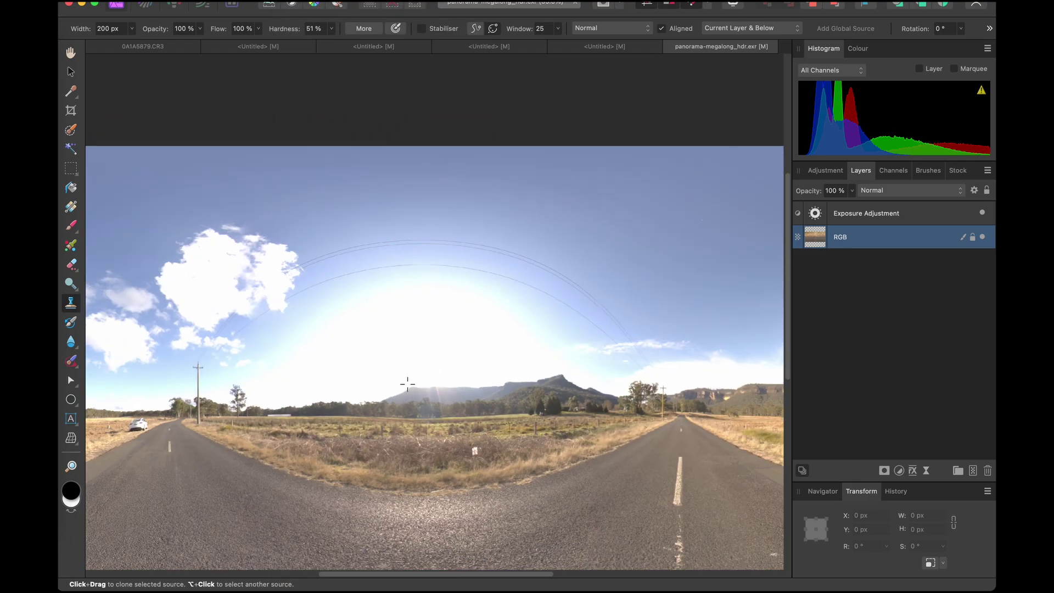
left_click_drag(426, 412, 445, 314)
scroll(445, 314, "up", 2)
Export the whole document as OpenEXR 32-bit linear at 9092 × 4546 px under the name panorama-megalong_patched
left_click(144, 1)
left_click(156, 349)
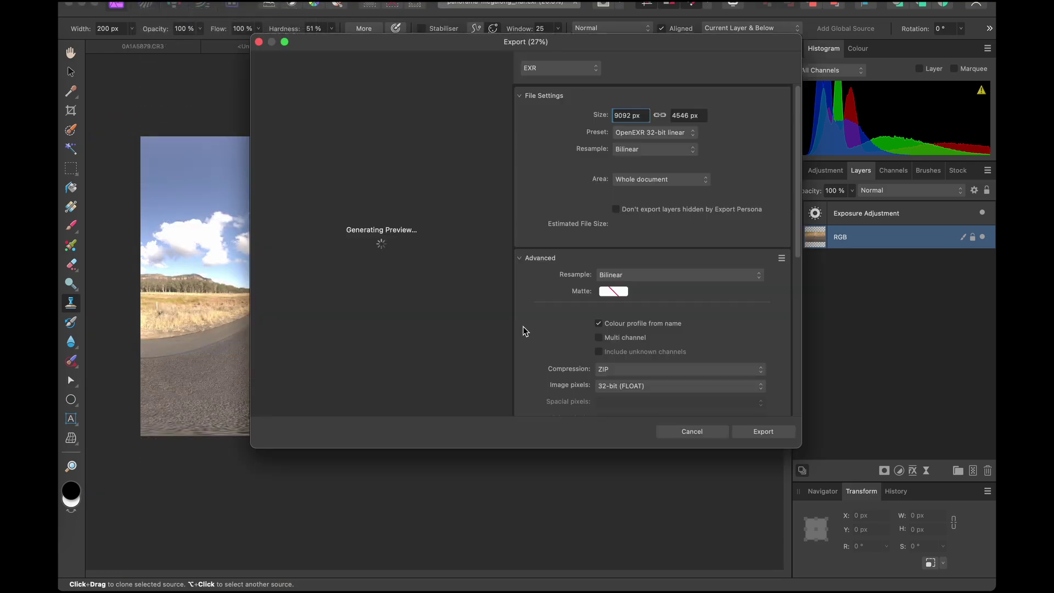
left_click(760, 430)
scroll(399, 379, "down", 2)
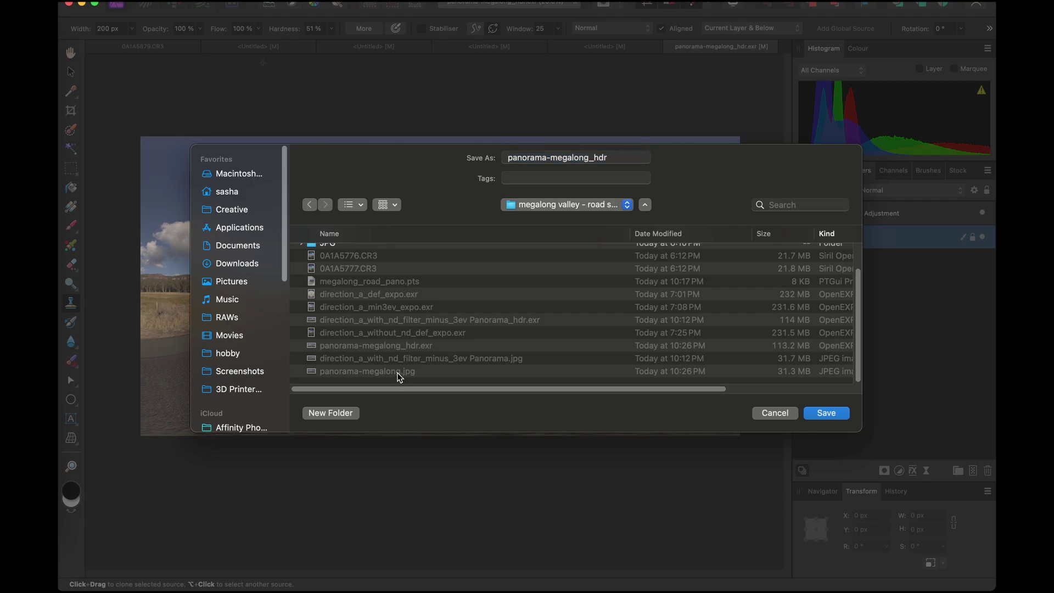
key("Right")
key("BackSpace")
key("BackSpace")
key("BackSpace")
key("BackSpace")
left_click(826, 412)
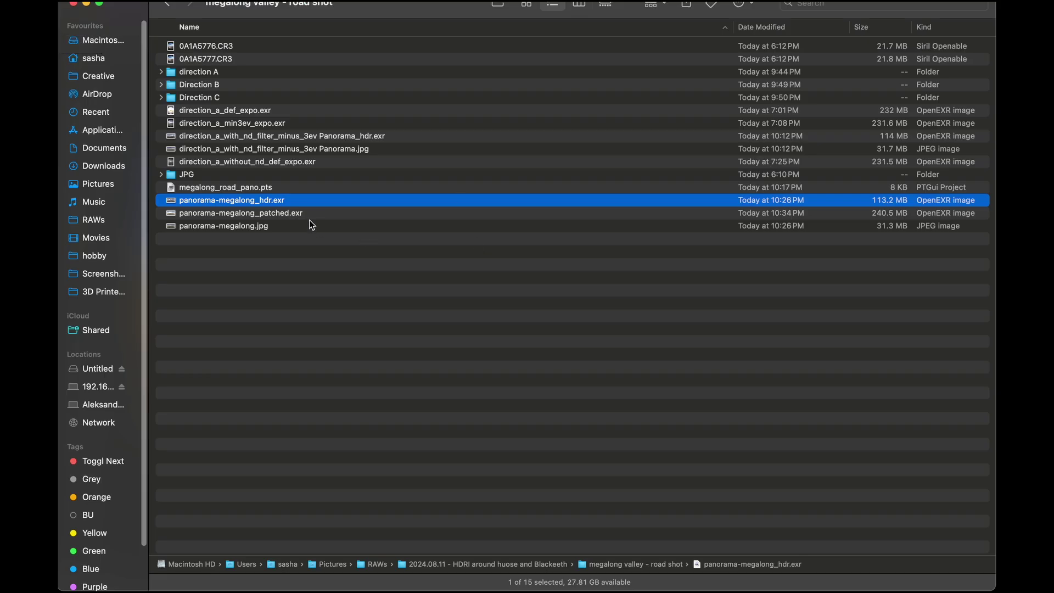
Preview the exported panorama-megalong_patched.exr in Finder
key("space")
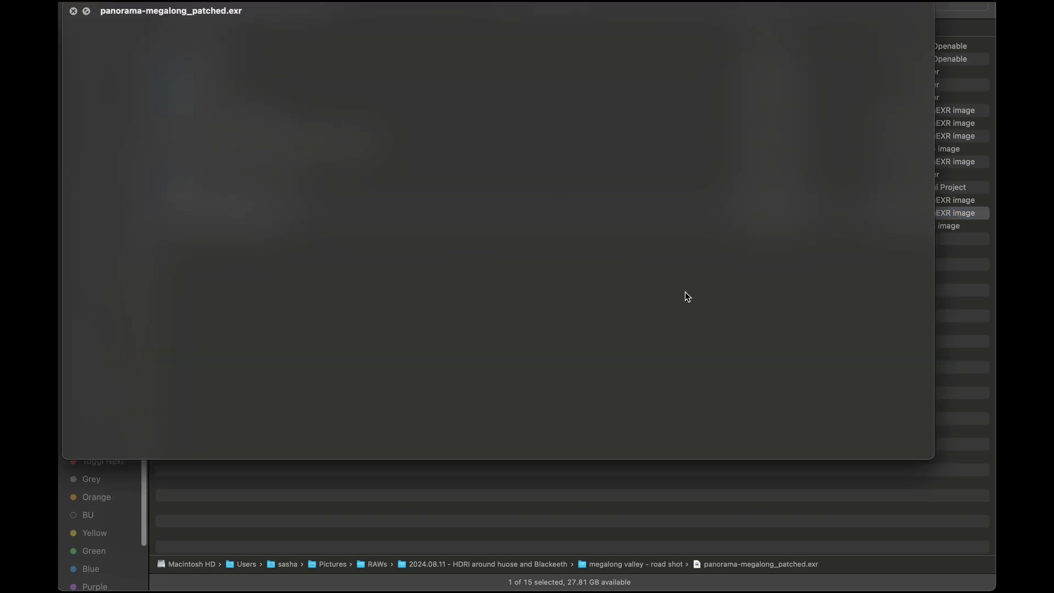